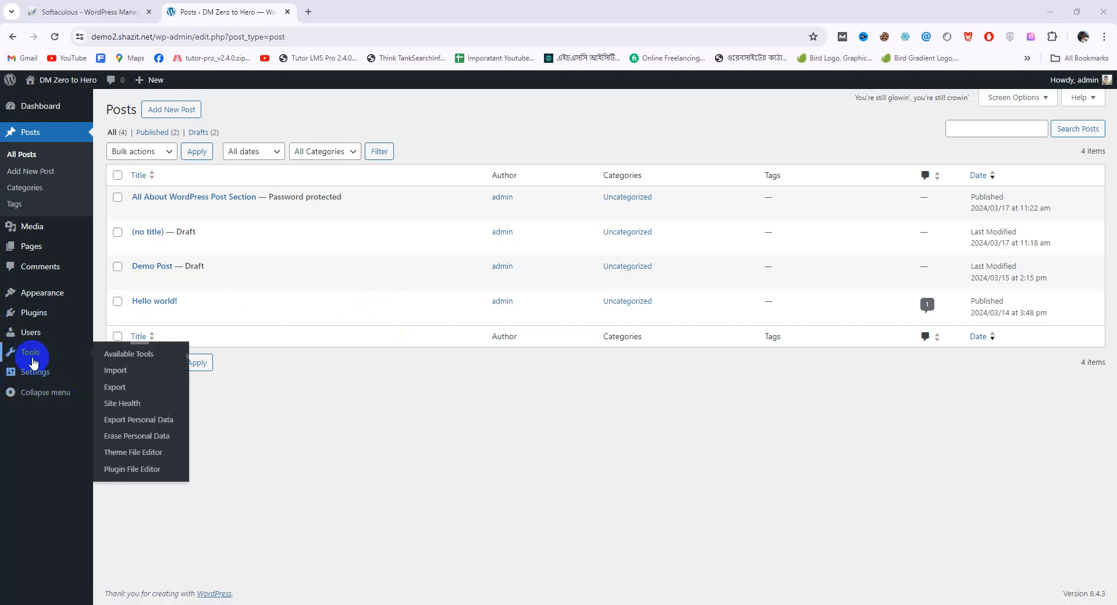
Activate the Classic Editor plugin from the list of installed plugins.
mouse_move(73, 382)
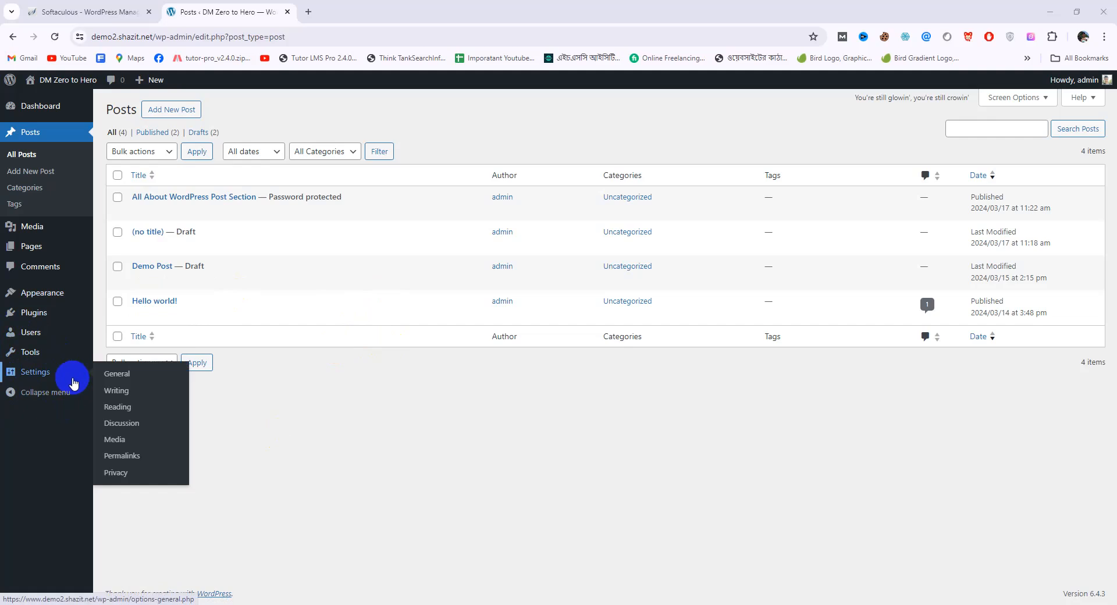
left_click(19, 321)
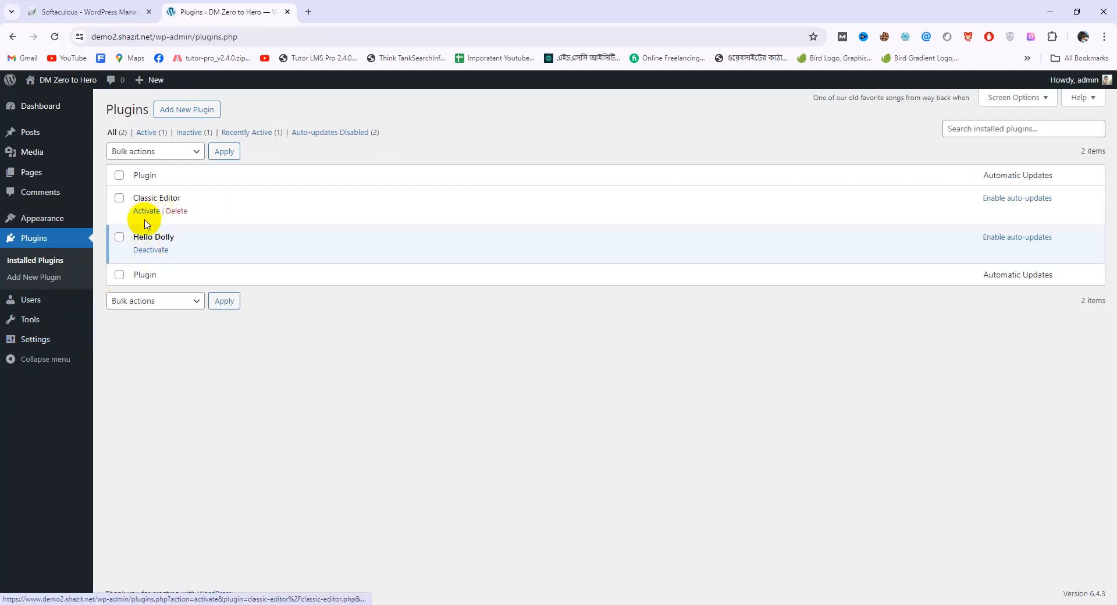
left_click_drag(132, 199, 188, 203)
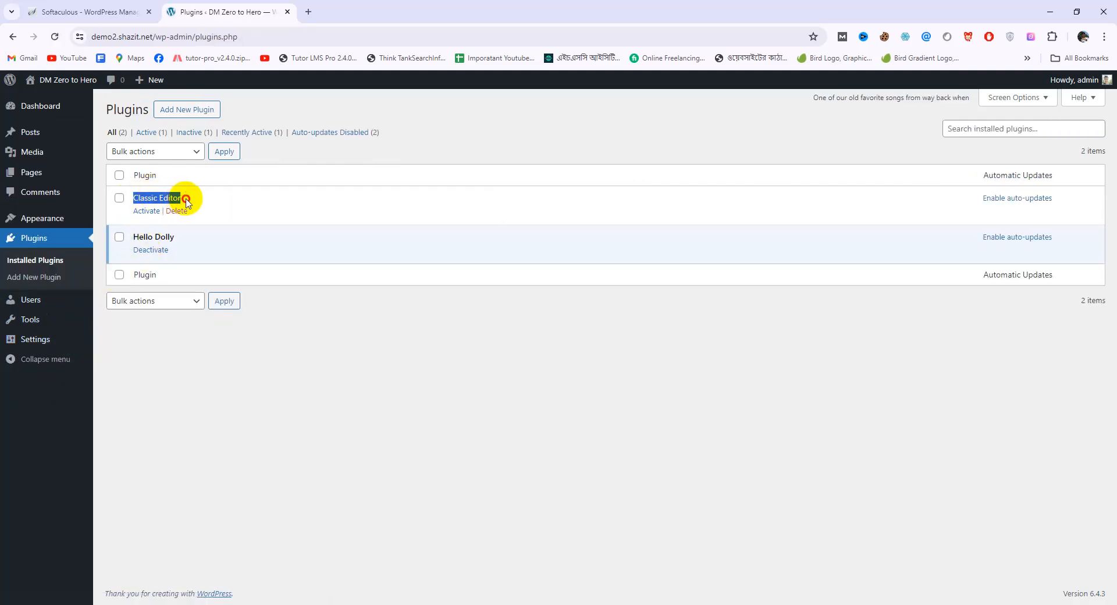
left_click(145, 212)
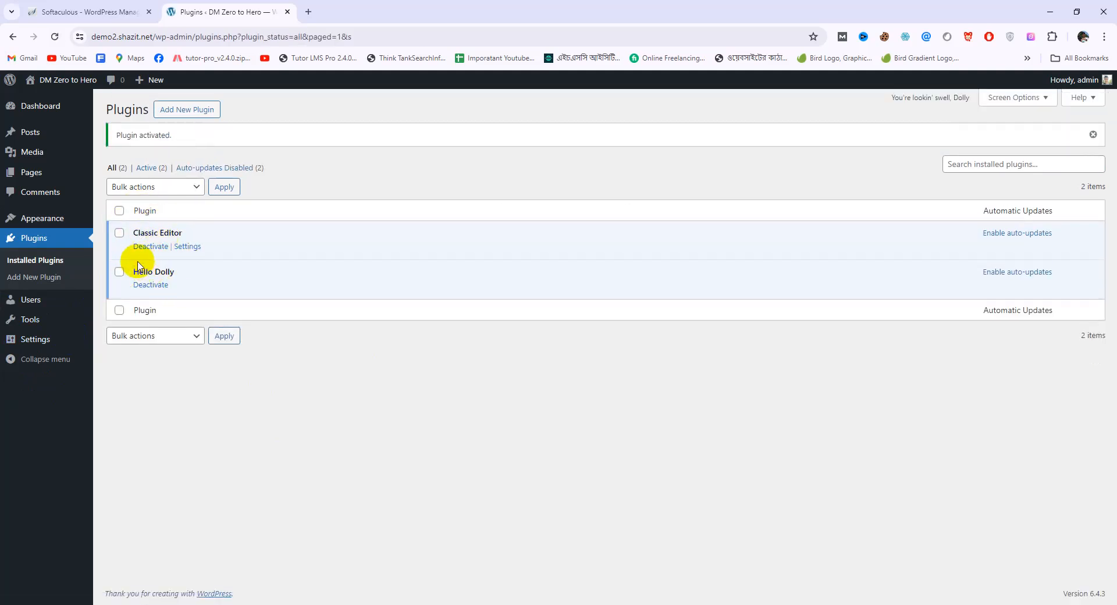
Open a new blank post from the post list to view the classic editor.
left_click(53, 161)
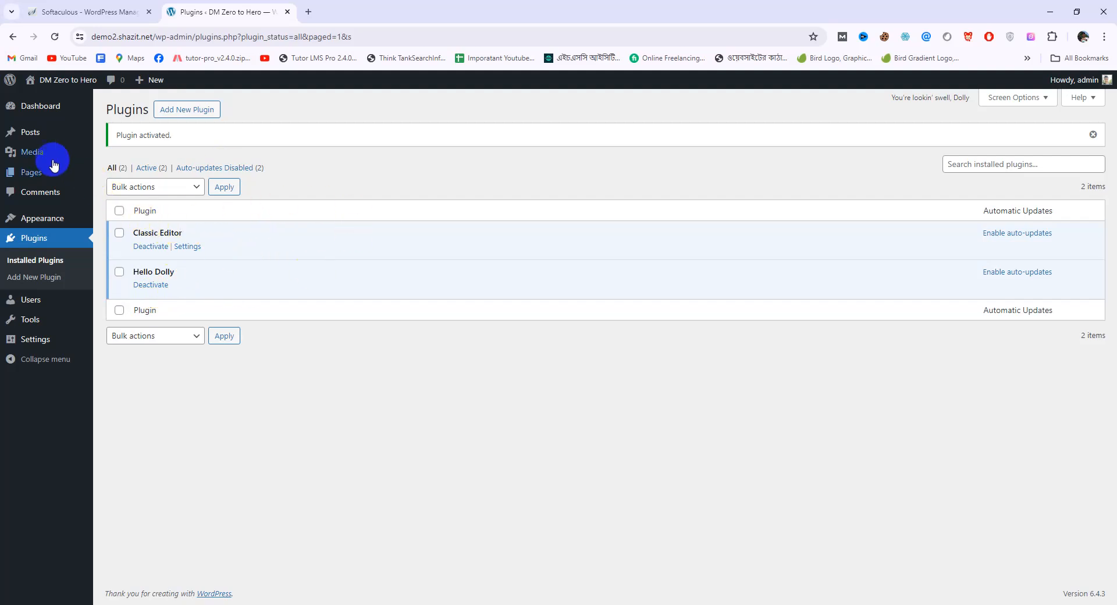
left_click(40, 139)
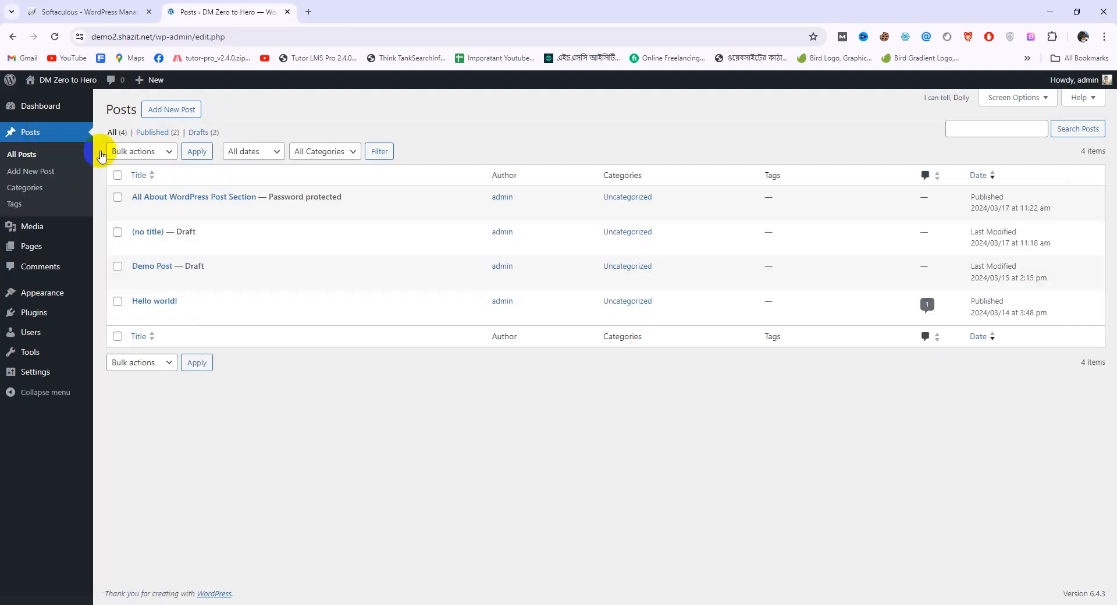
left_click(156, 112)
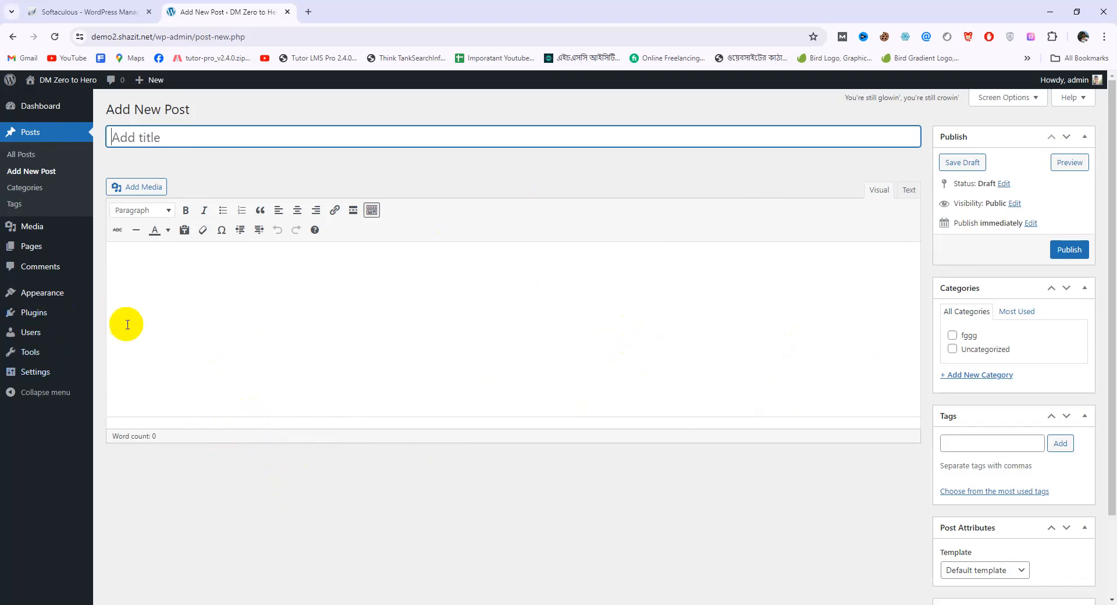
Return to the installed plugins and deactivate the Classic Editor plugin.
left_click(25, 276)
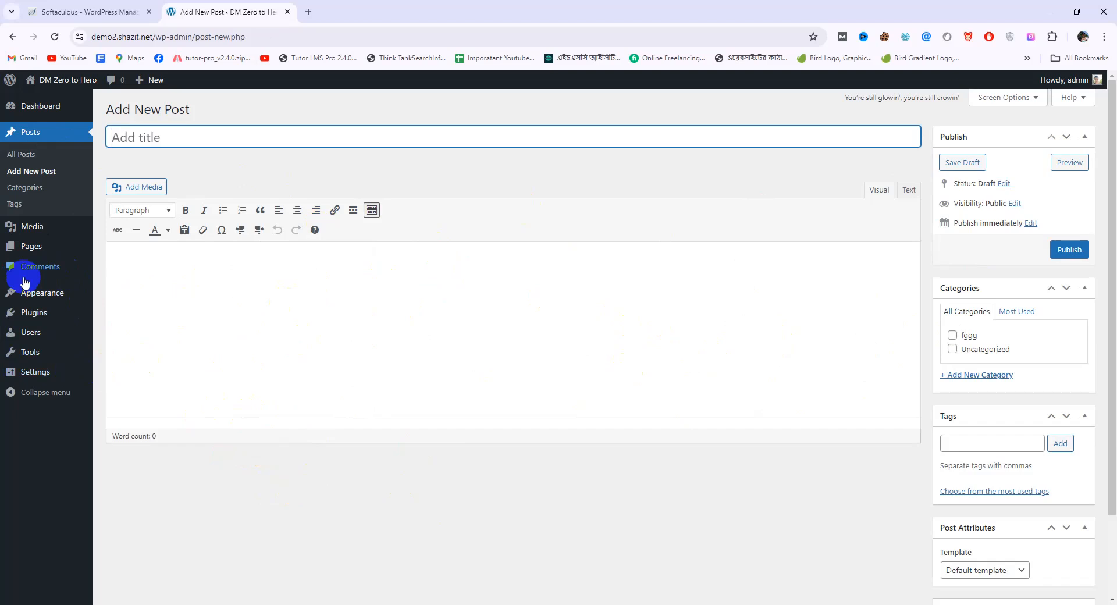
left_click(33, 323)
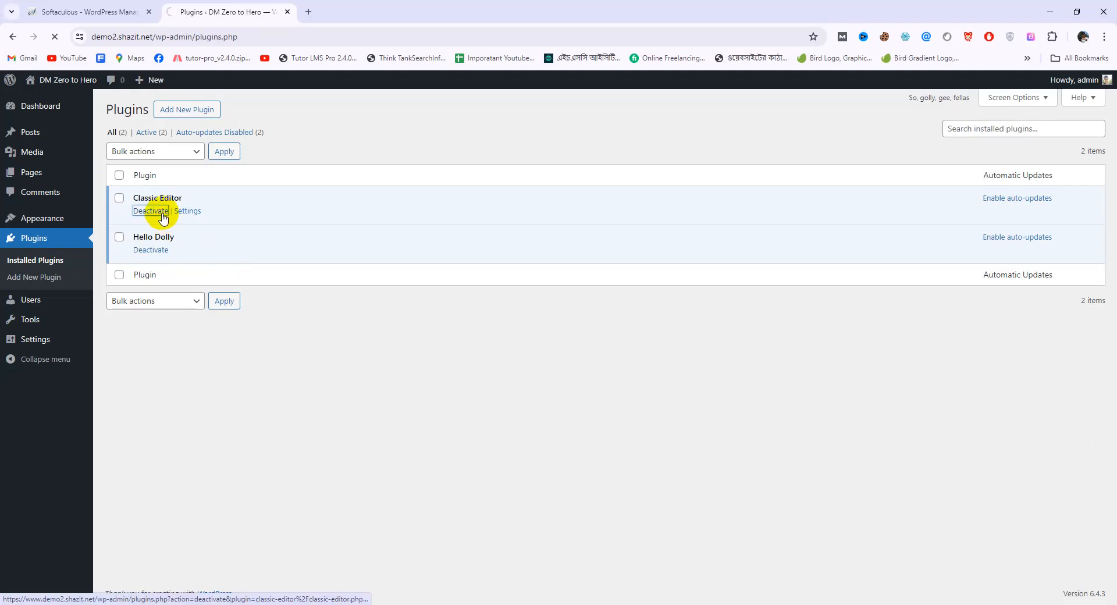
Go back to the post list and start a new post in the block editor.
left_click(62, 151)
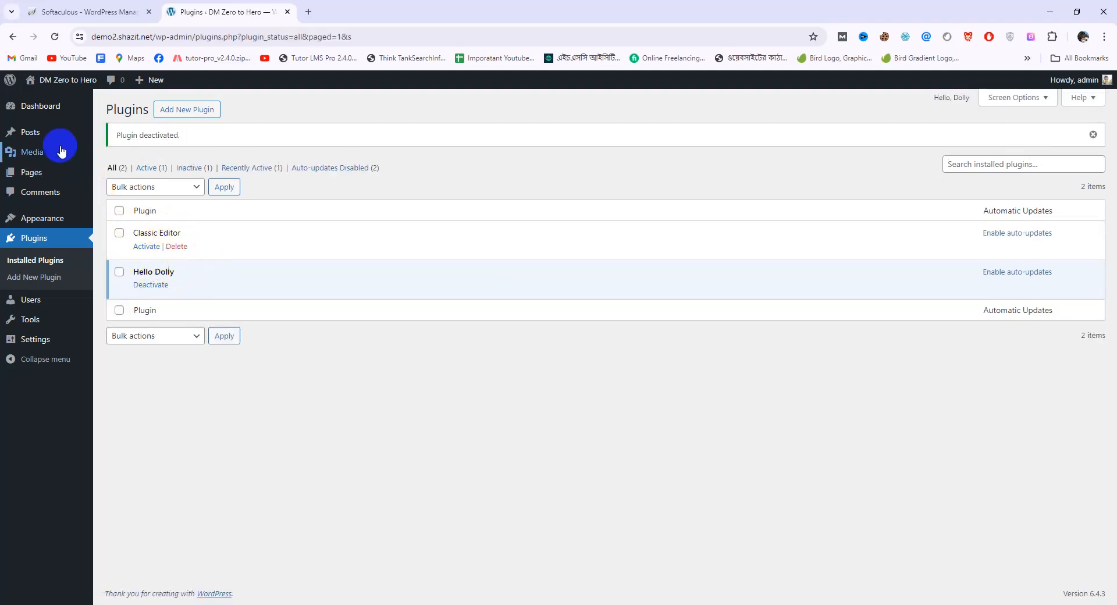
left_click(55, 141)
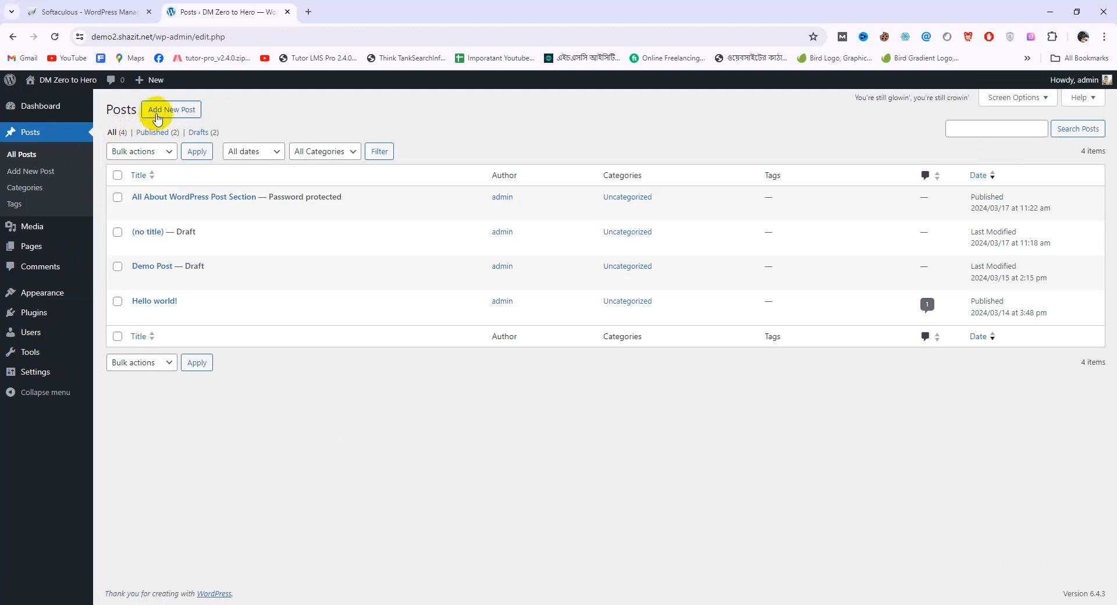
left_click(157, 117)
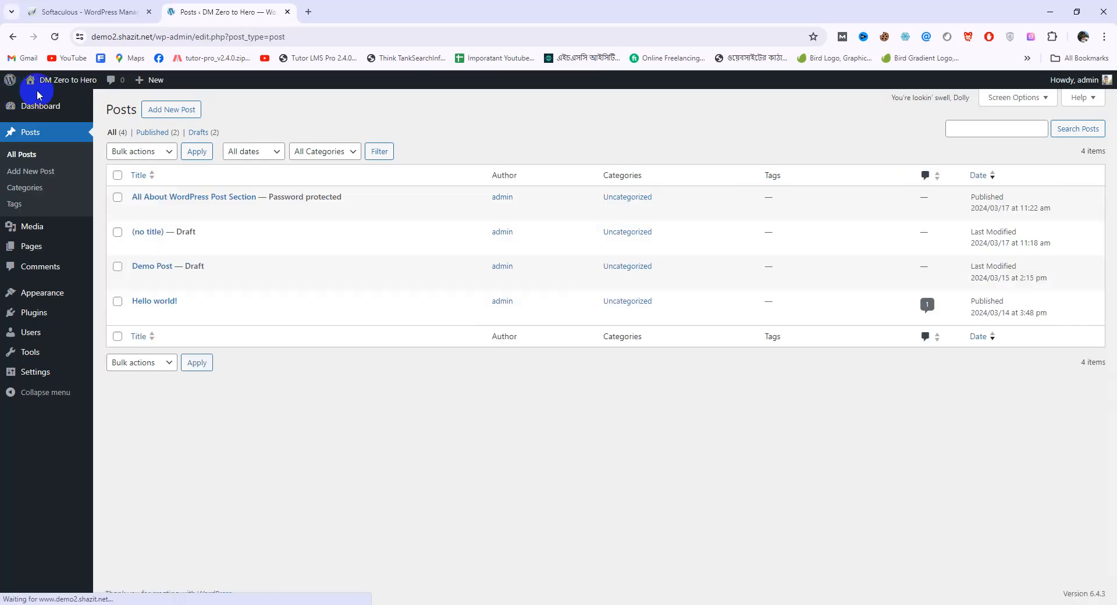
left_click(165, 111)
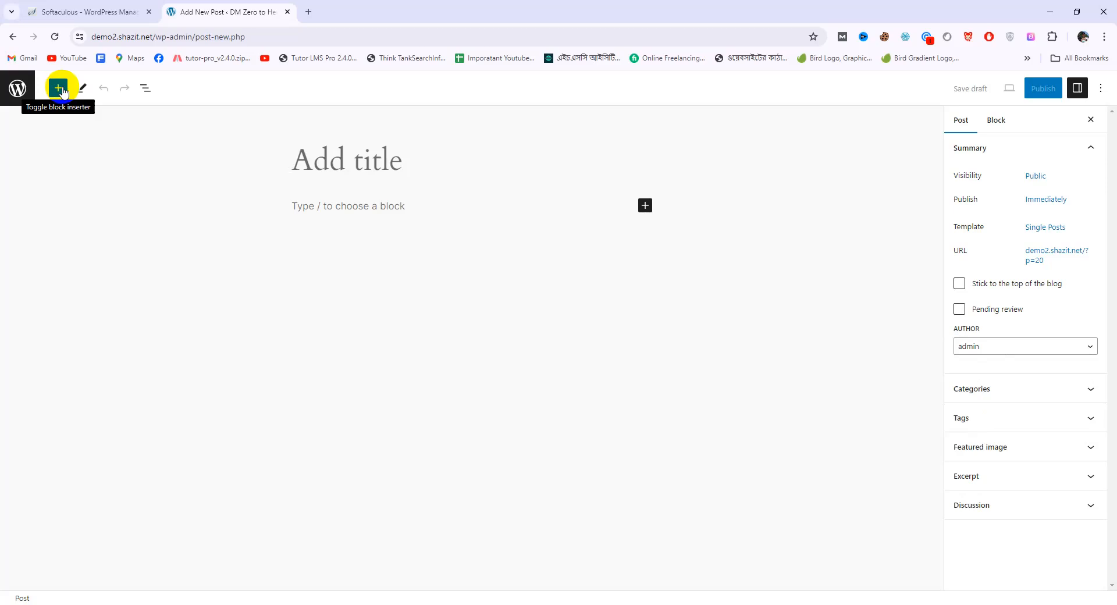
Insert a Heading block, a Pullquote block and a File block into the new post.
left_click(59, 89)
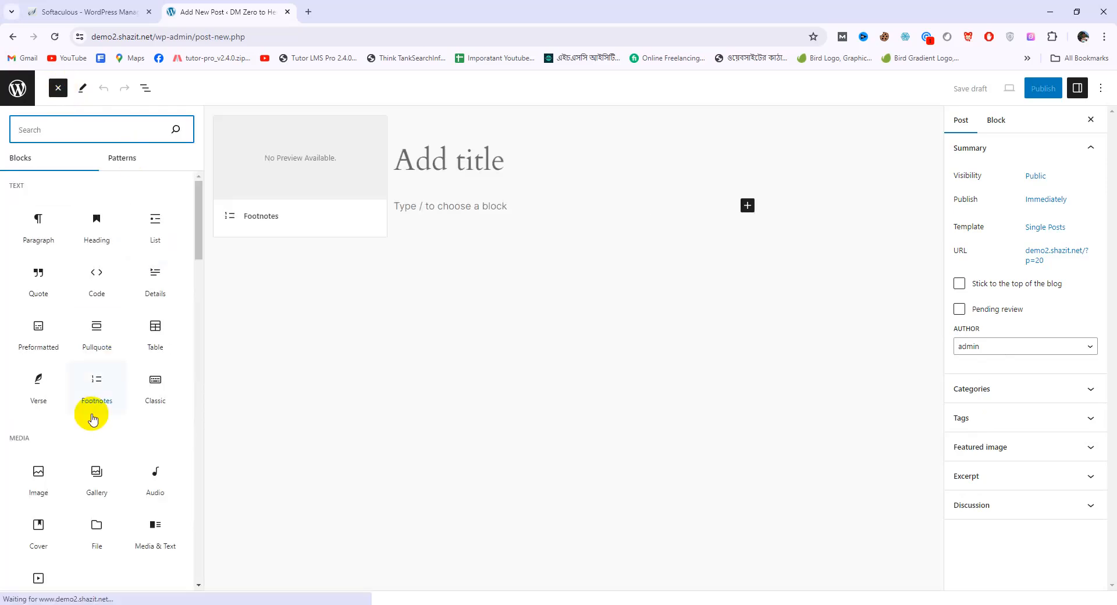
scroll(100, 267, "down", 3)
scroll(49, 241, "up", 2)
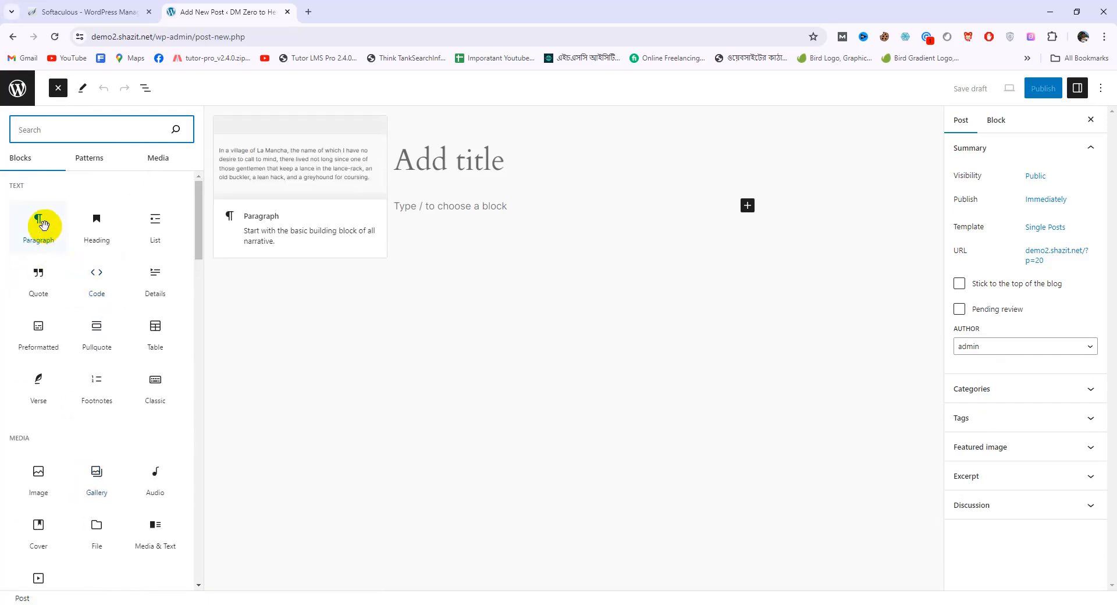
left_click(92, 230)
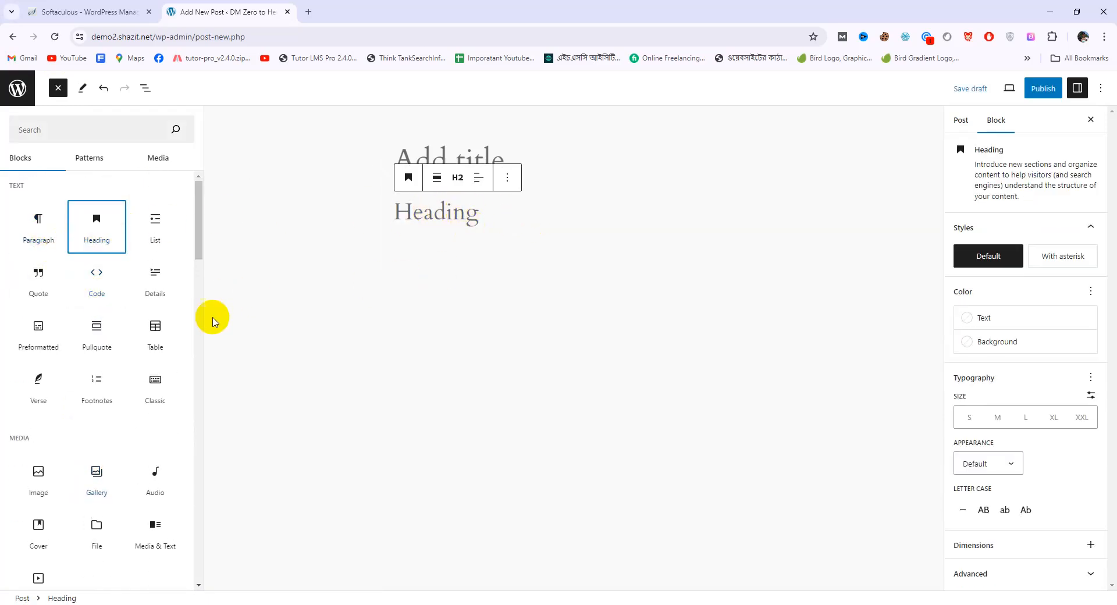
left_click(109, 354)
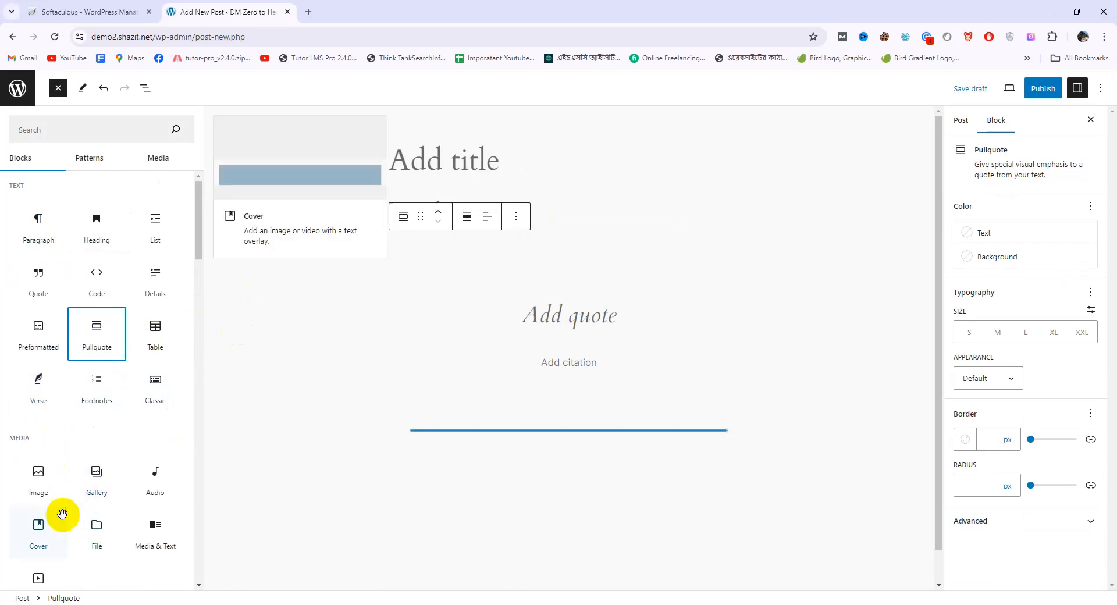
left_click(107, 527)
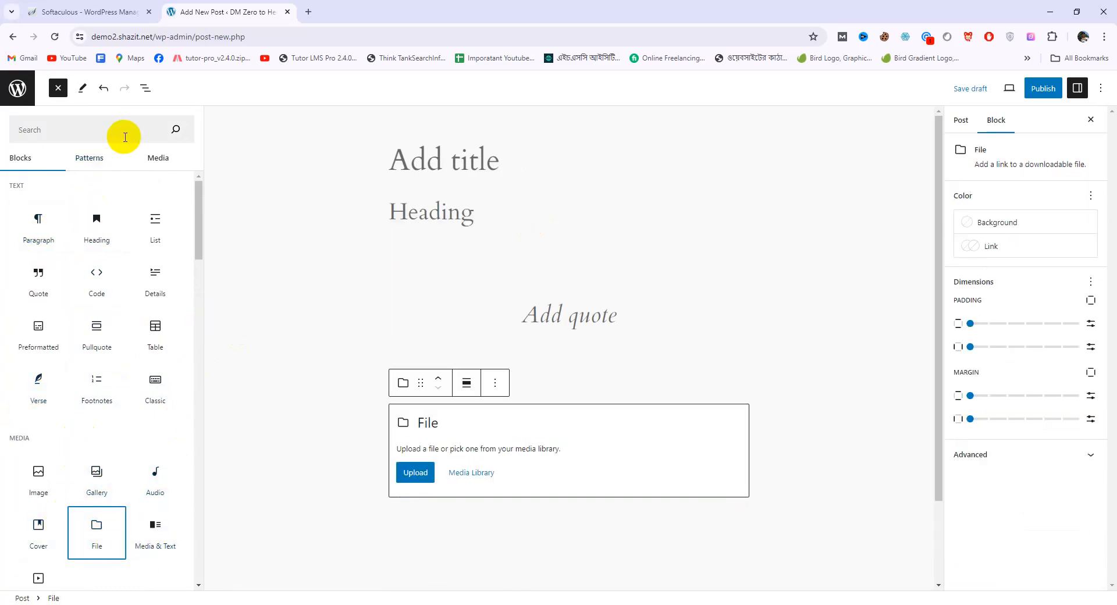
Browse the block patterns and insert the "Footer with colophon, 4 columns" pattern from the Footers category below the File block.
left_click(95, 159)
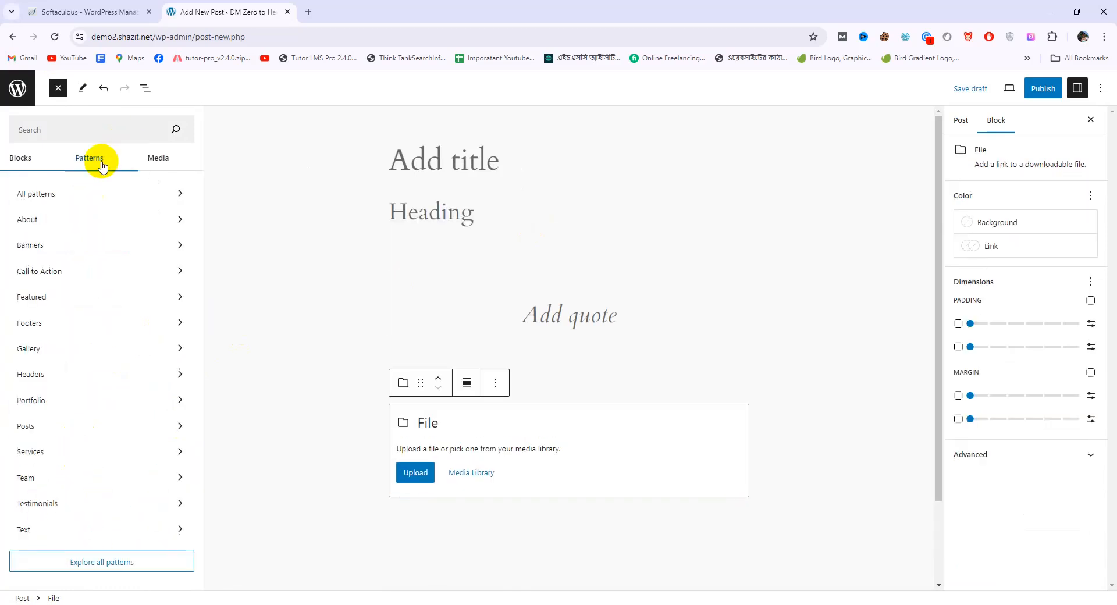
left_click(58, 195)
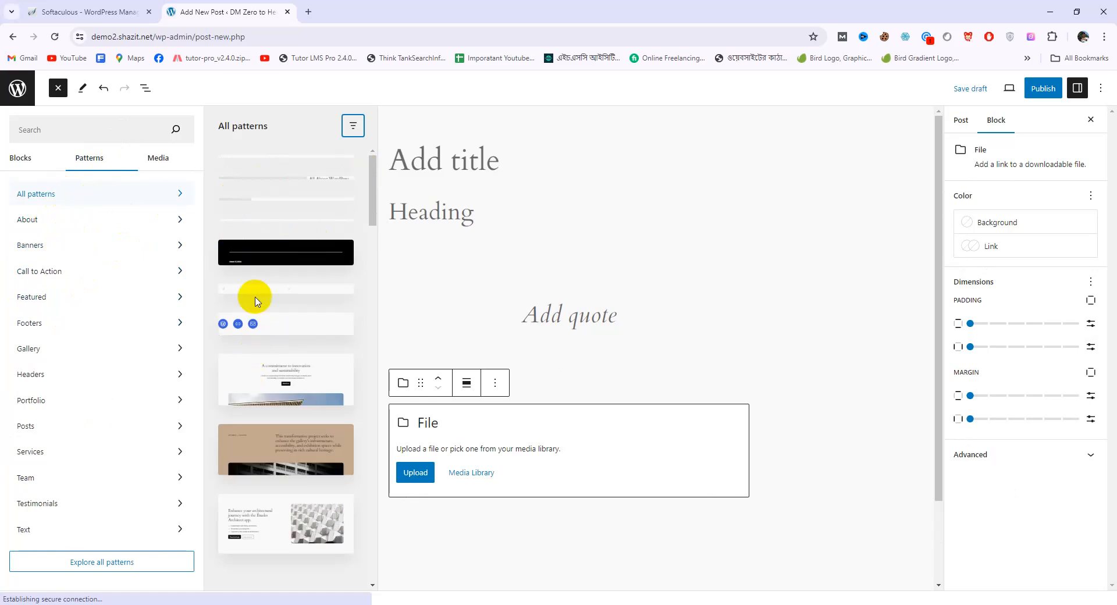
scroll(285, 409, "down", 5)
scroll(278, 402, "down", 4)
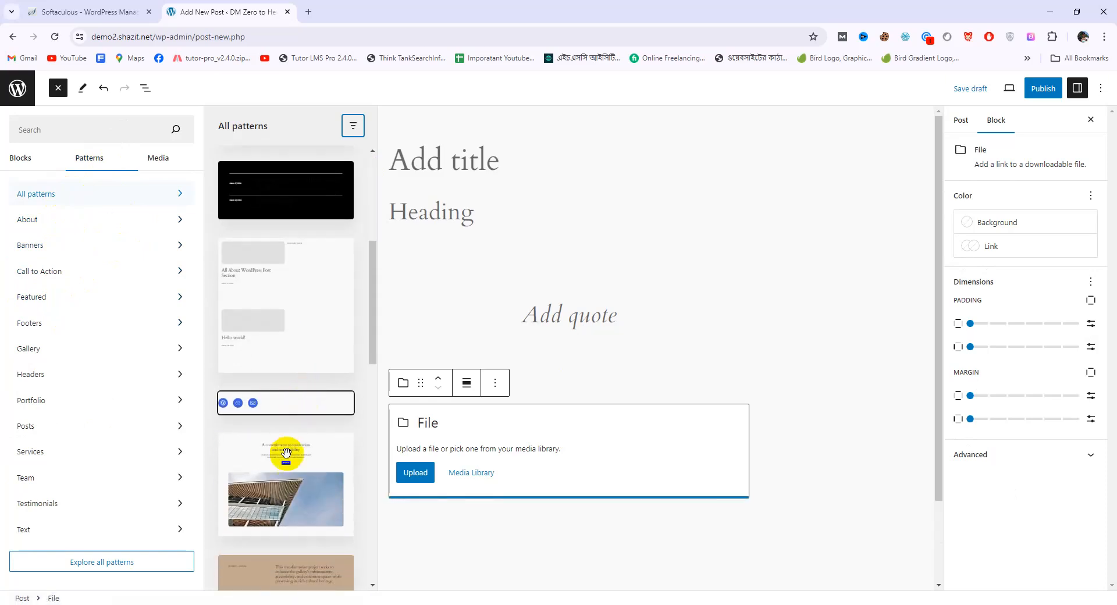
left_click(53, 324)
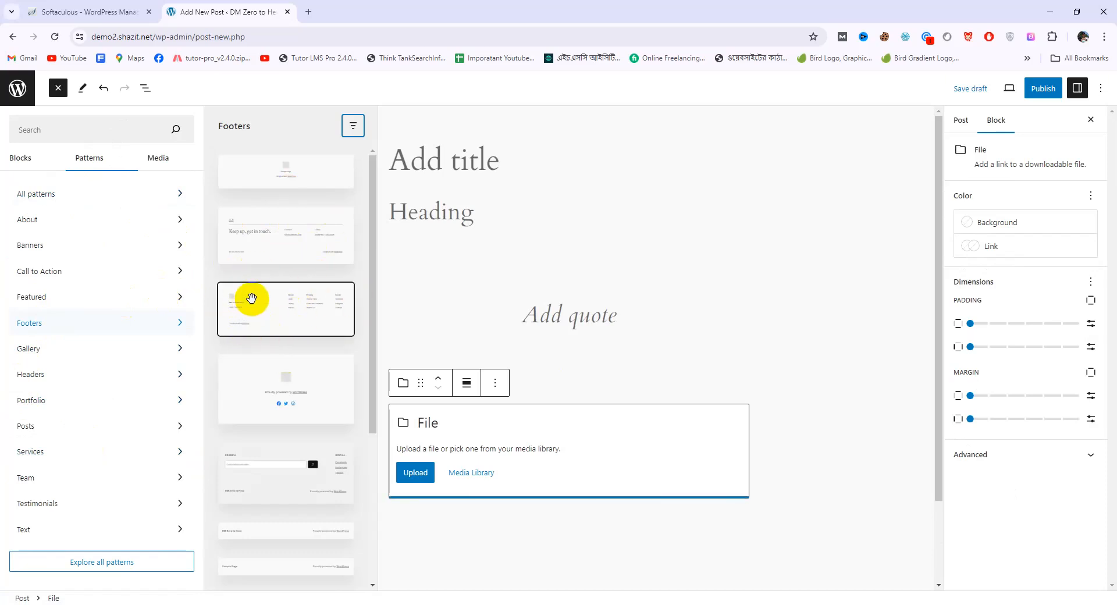
left_click(260, 301)
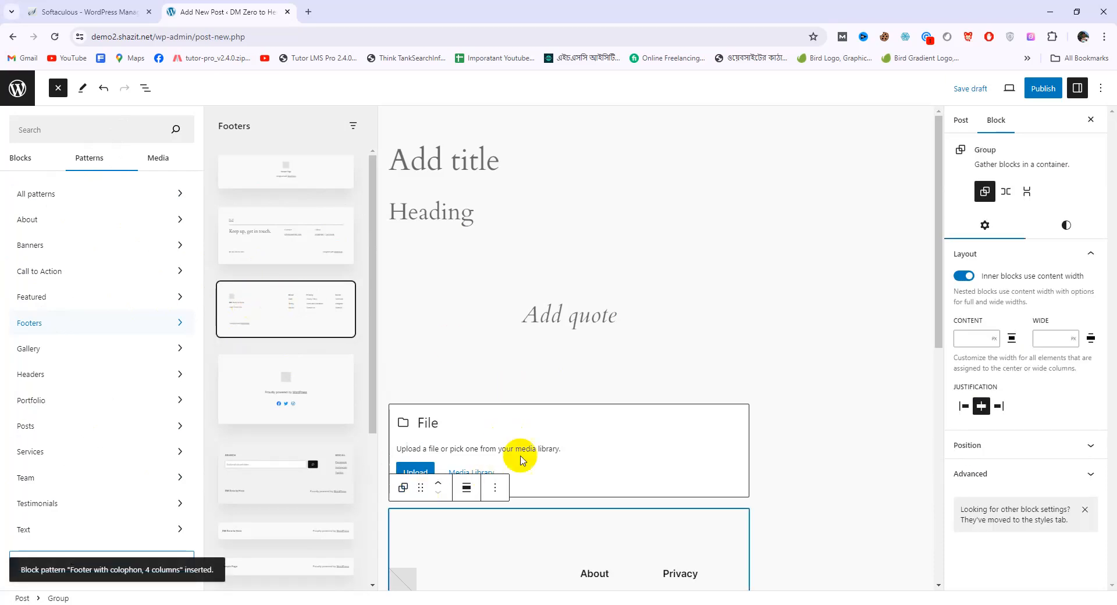
scroll(636, 457, "down", 3)
scroll(636, 456, "down", 4)
scroll(623, 294, "up", 7)
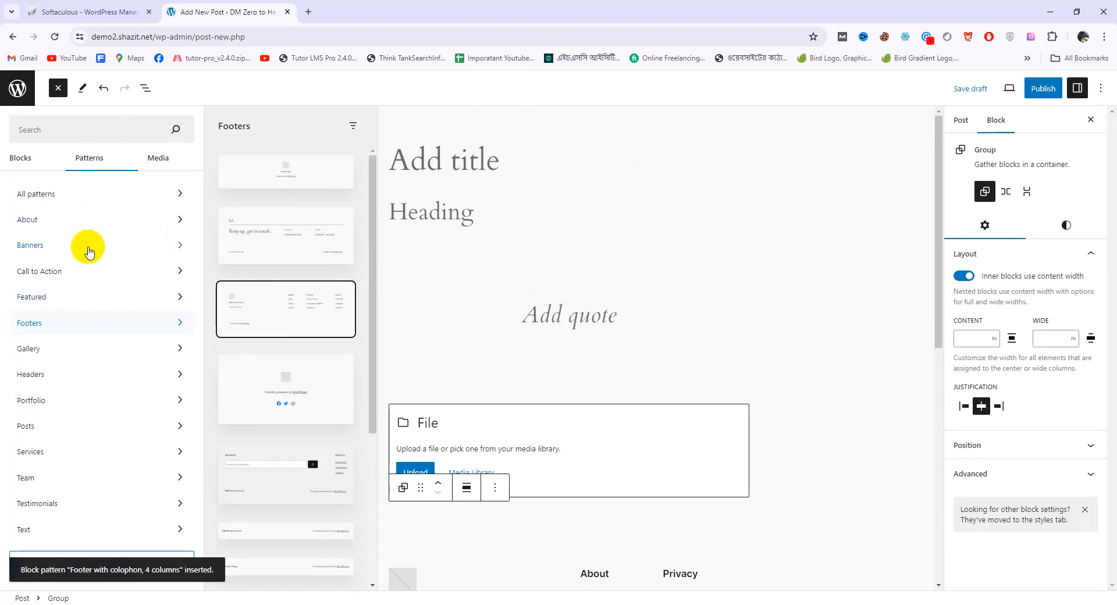
Insert the existing media library image below the footer pattern.
left_click(159, 164)
left_click(57, 194)
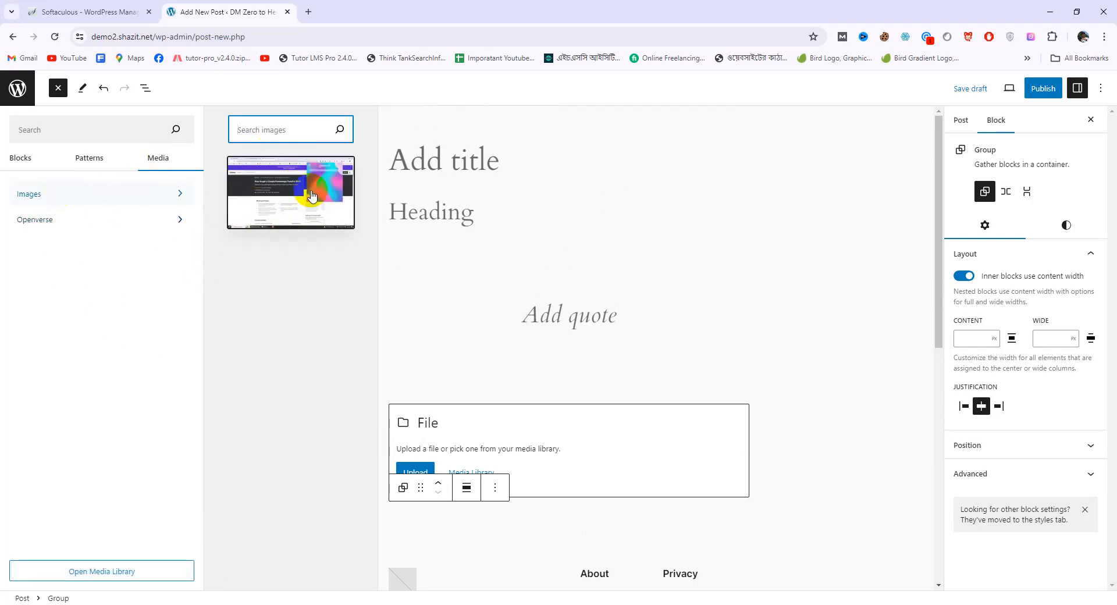
left_click(285, 193)
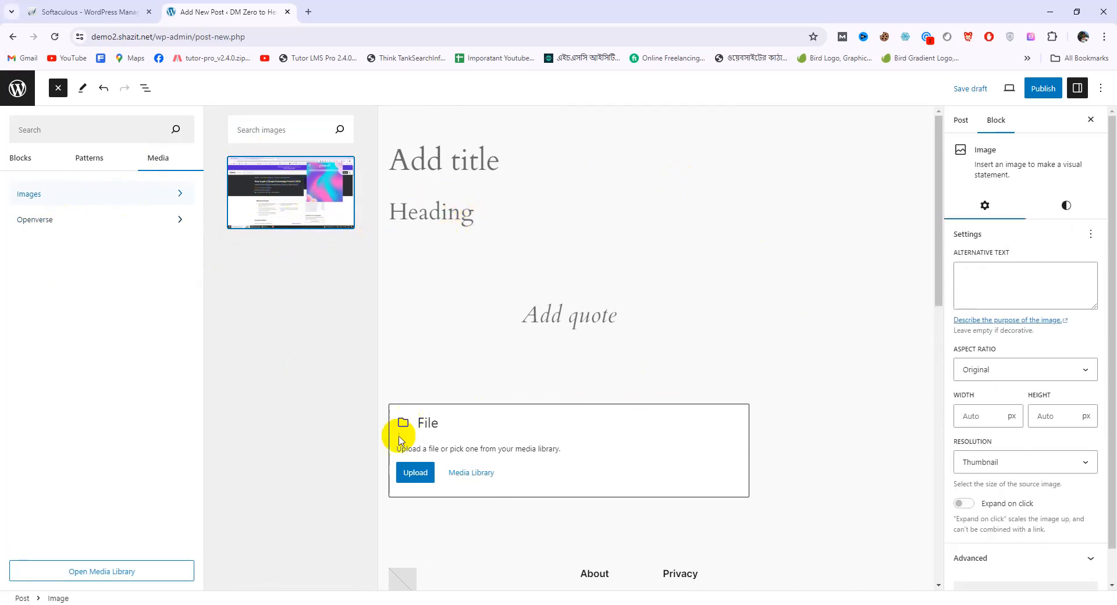
scroll(407, 324, "down", 9)
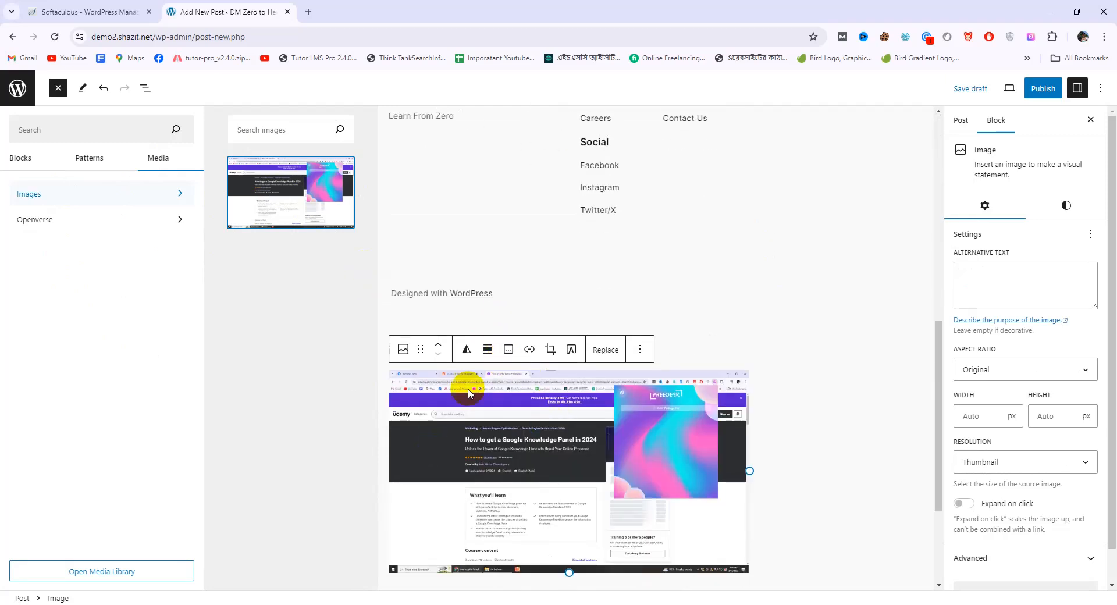
left_click(689, 469)
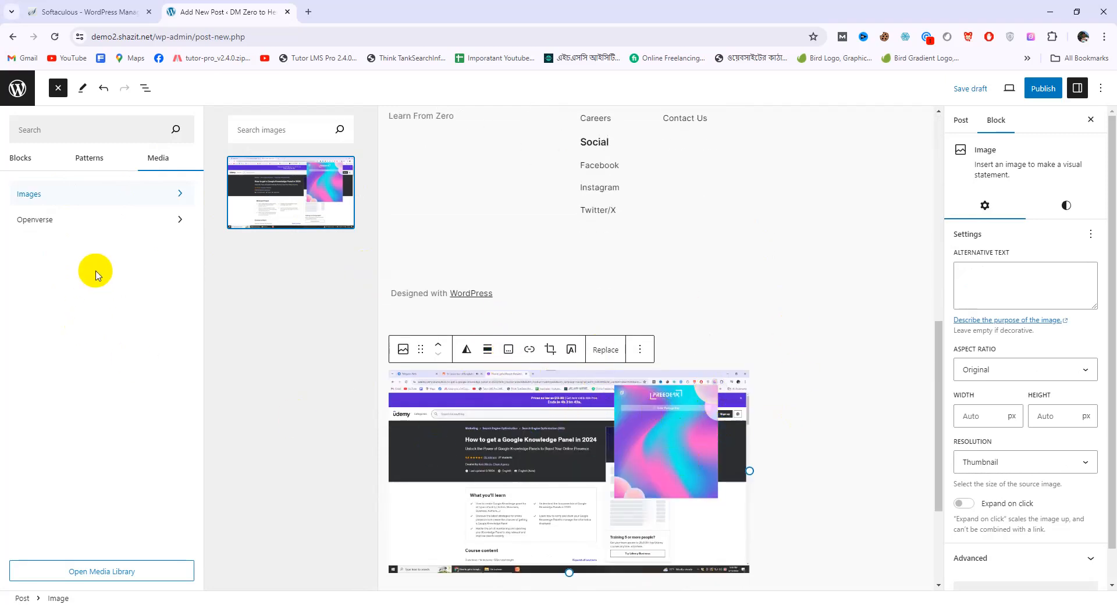
left_click(90, 226)
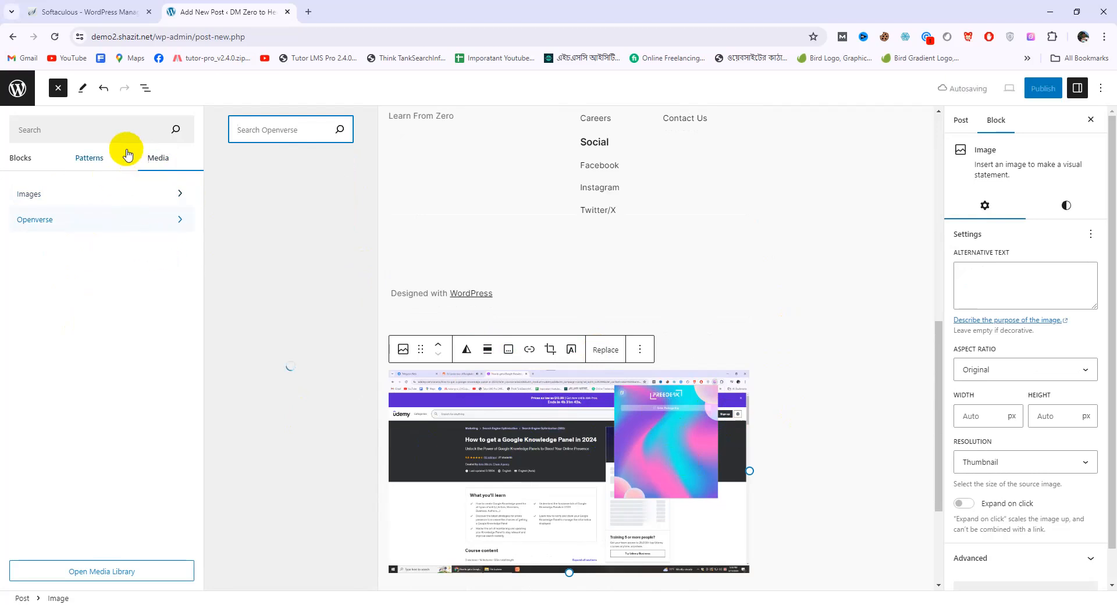
left_click(14, 155)
Delete the empty Heading block beneath the post title.
scroll(386, 287, "up", 9)
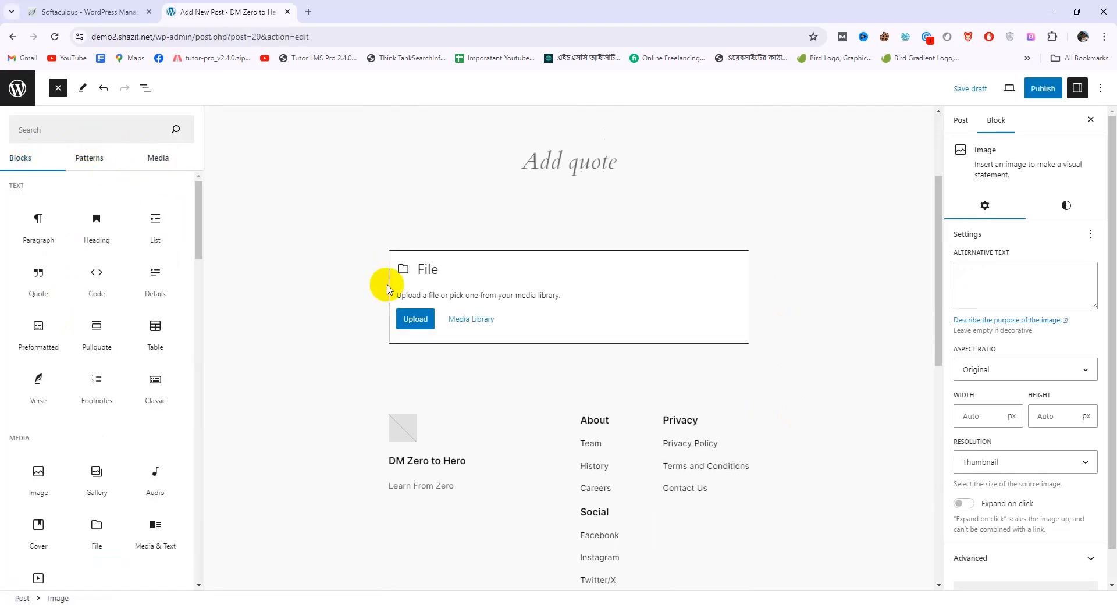
left_click(461, 209)
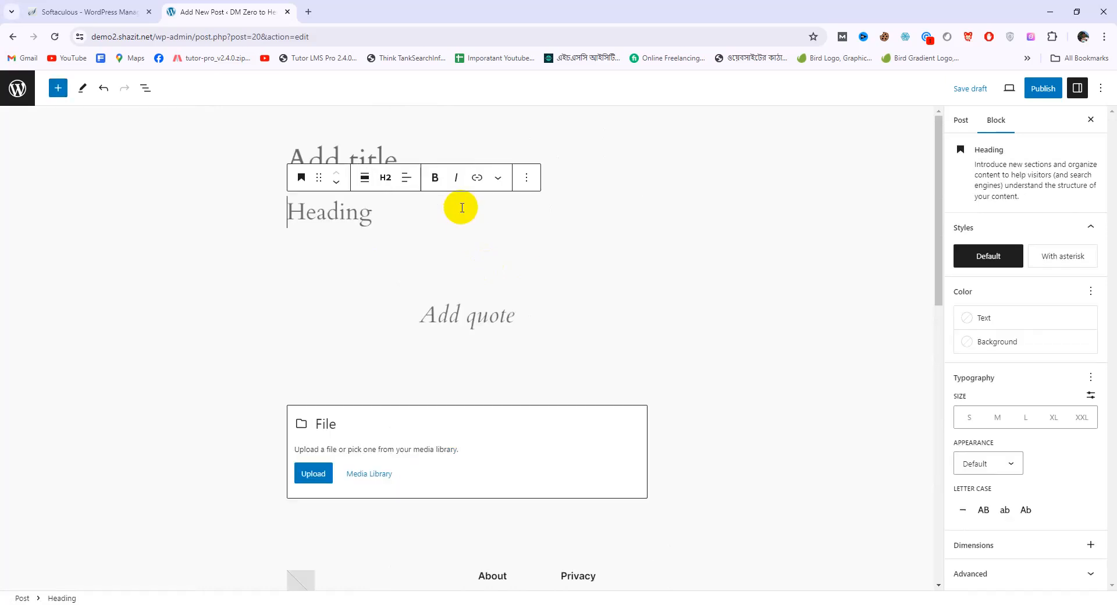
left_click(250, 224)
left_click(350, 206)
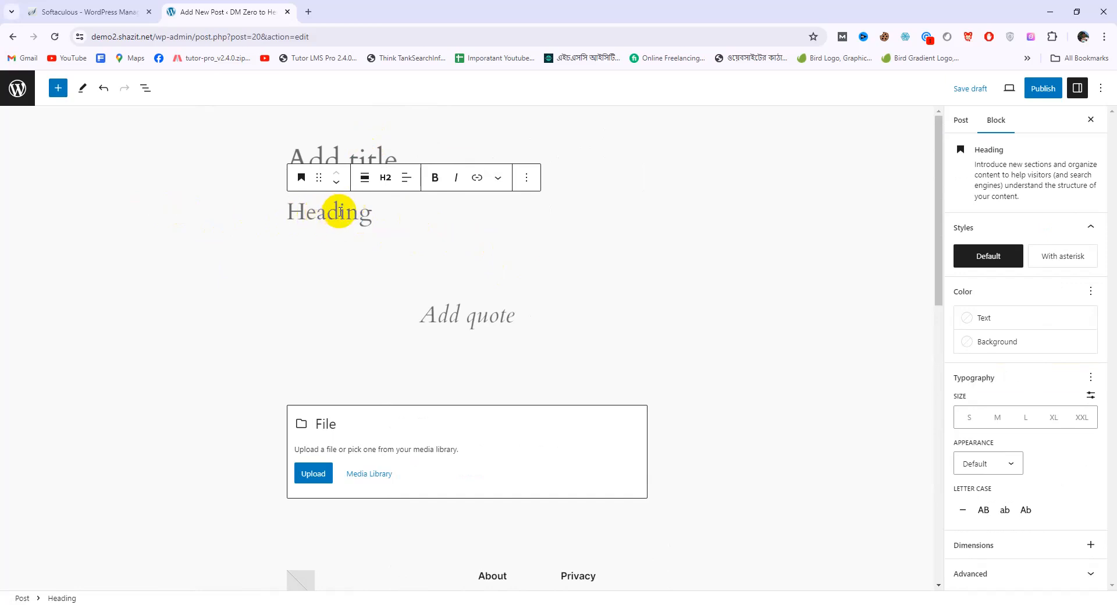
left_click(527, 177)
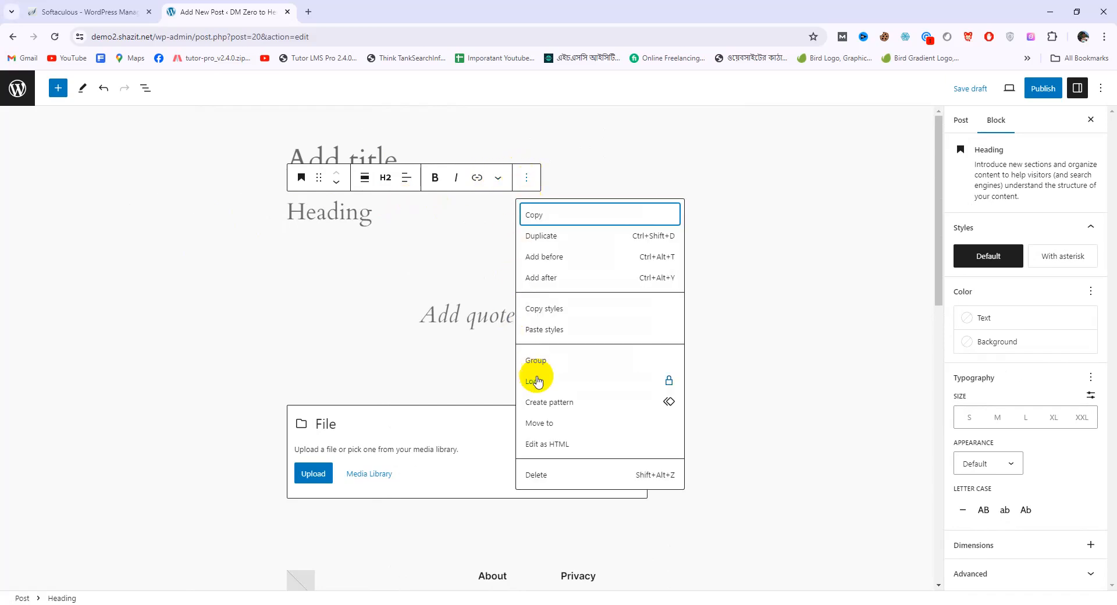
left_click(550, 474)
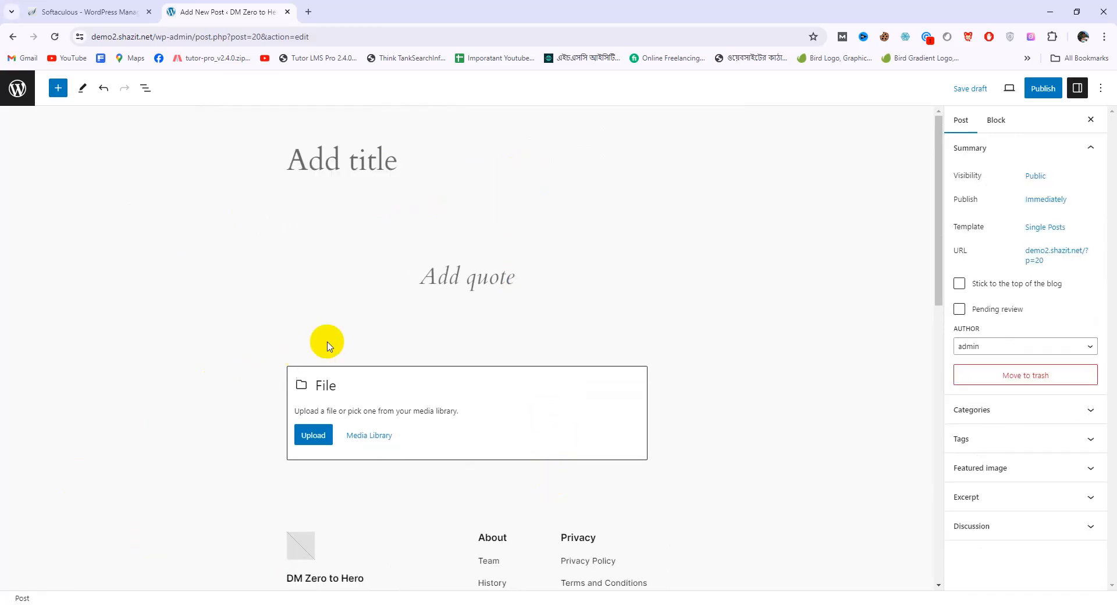
Delete the Pullquote block and the File block beneath the post title.
left_click(473, 285)
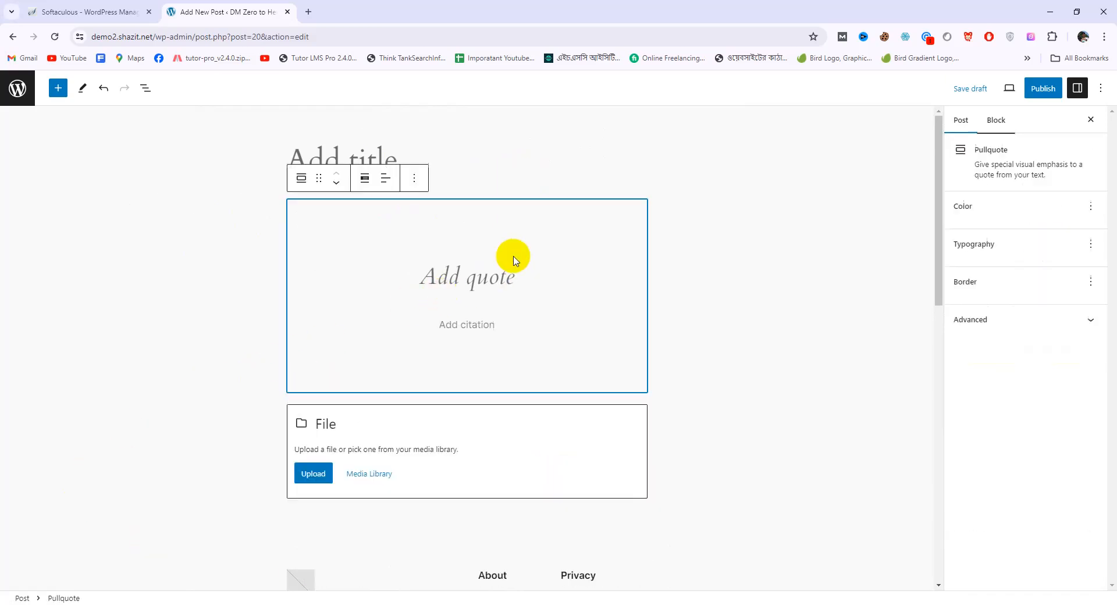
left_click(427, 179)
left_click(437, 473)
left_click(467, 249)
left_click(394, 179)
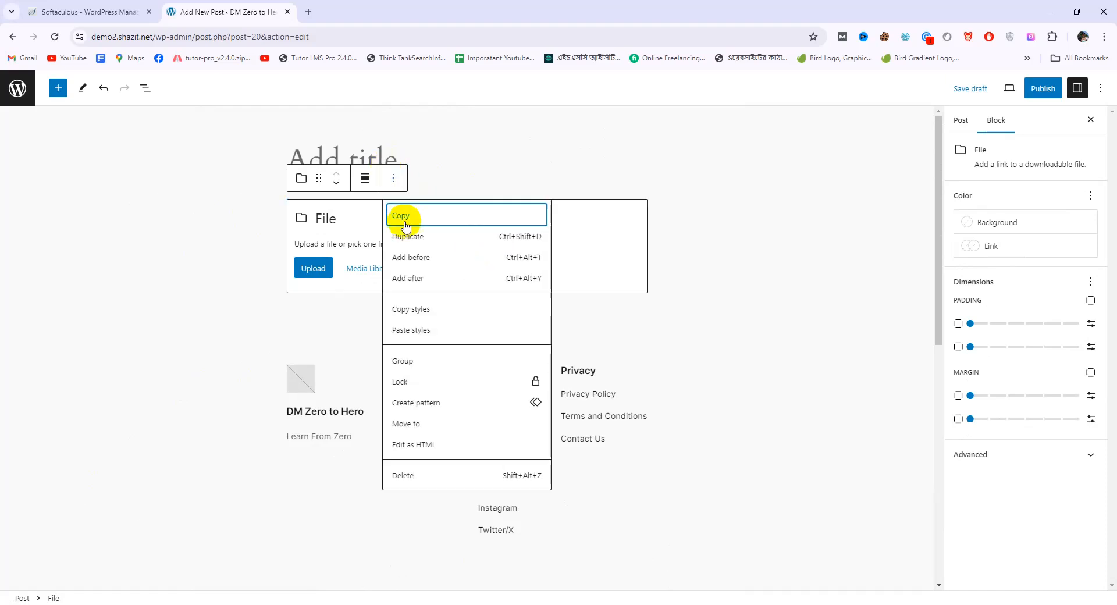
left_click(419, 471)
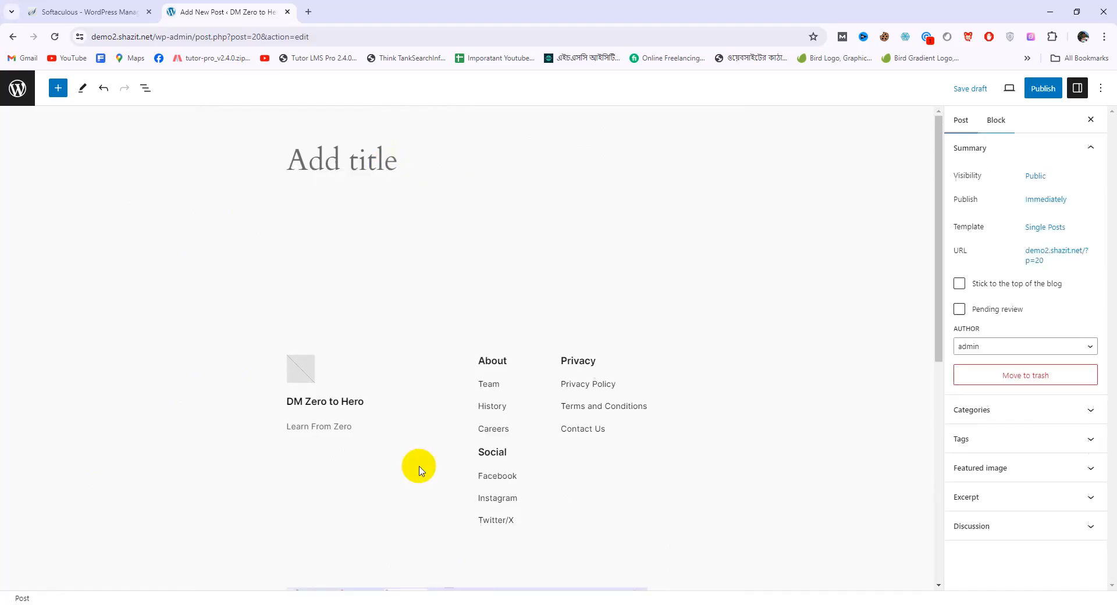
Select the outer Group block of the four-column footer pattern and delete the whole pattern.
left_click(377, 313)
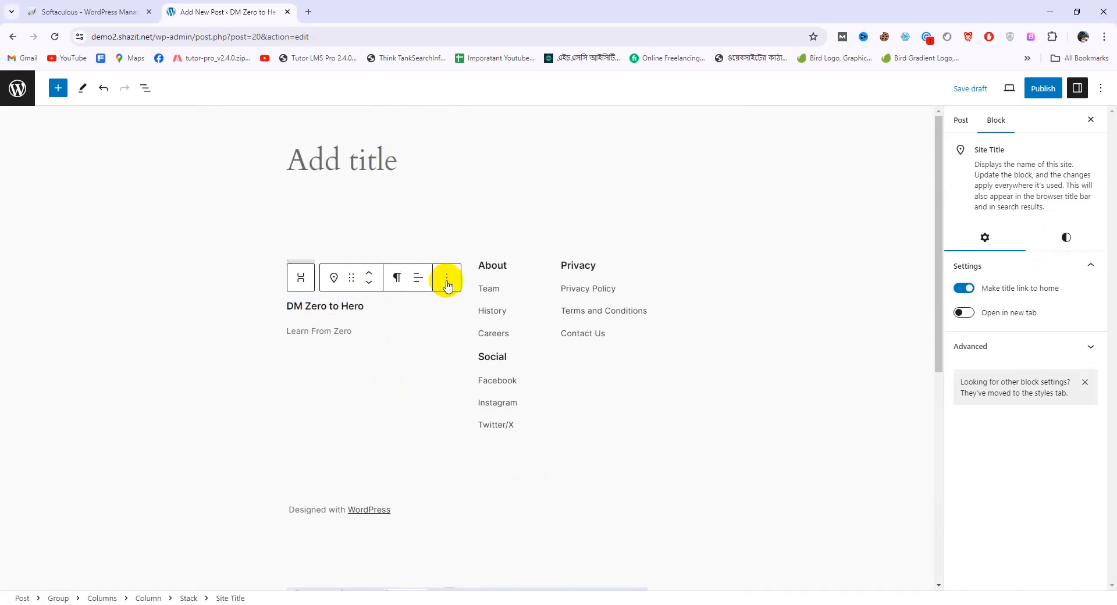
left_click(429, 355)
left_click(324, 246)
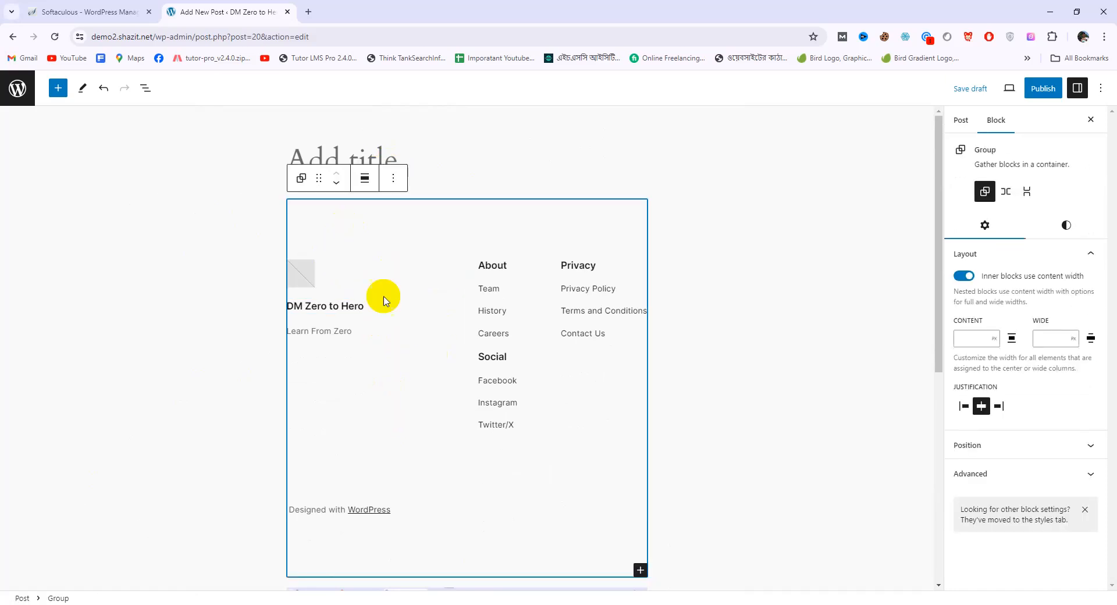
left_click(739, 461)
left_click(495, 291)
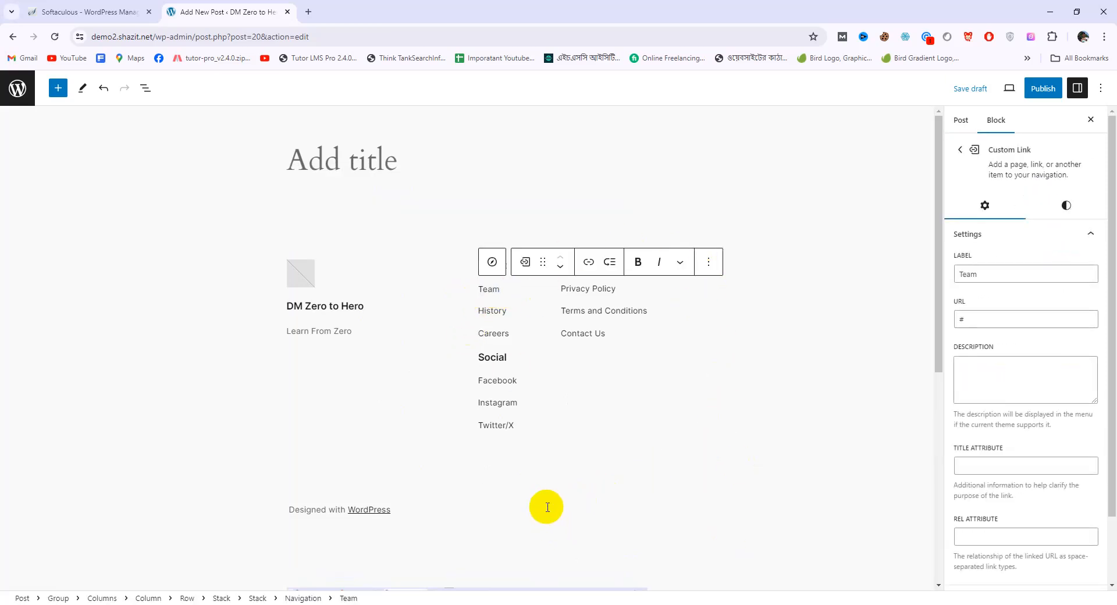
left_click(525, 494)
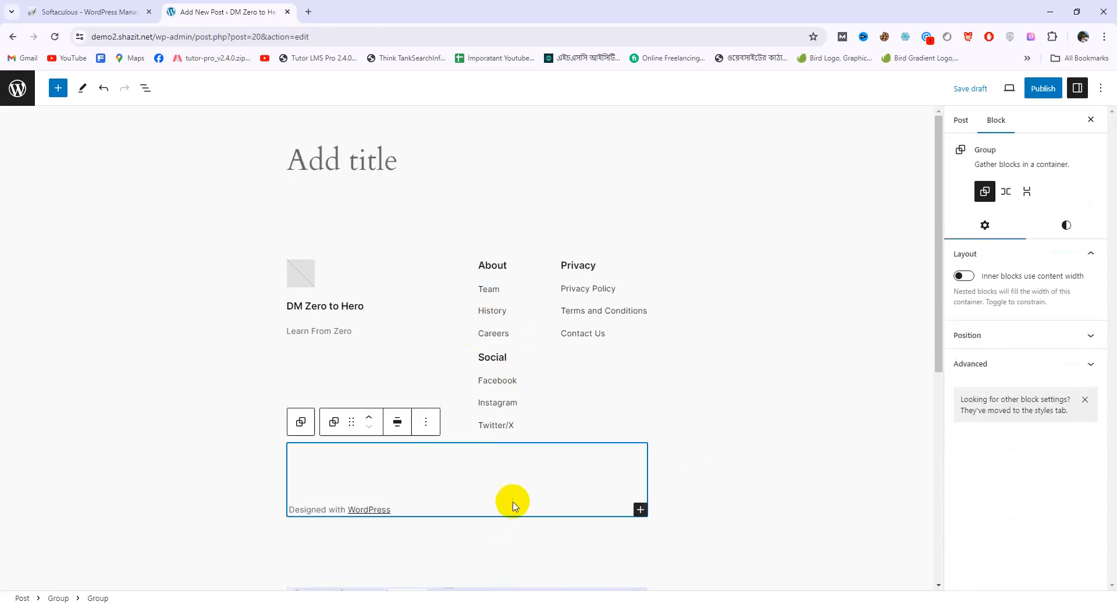
left_click(420, 353)
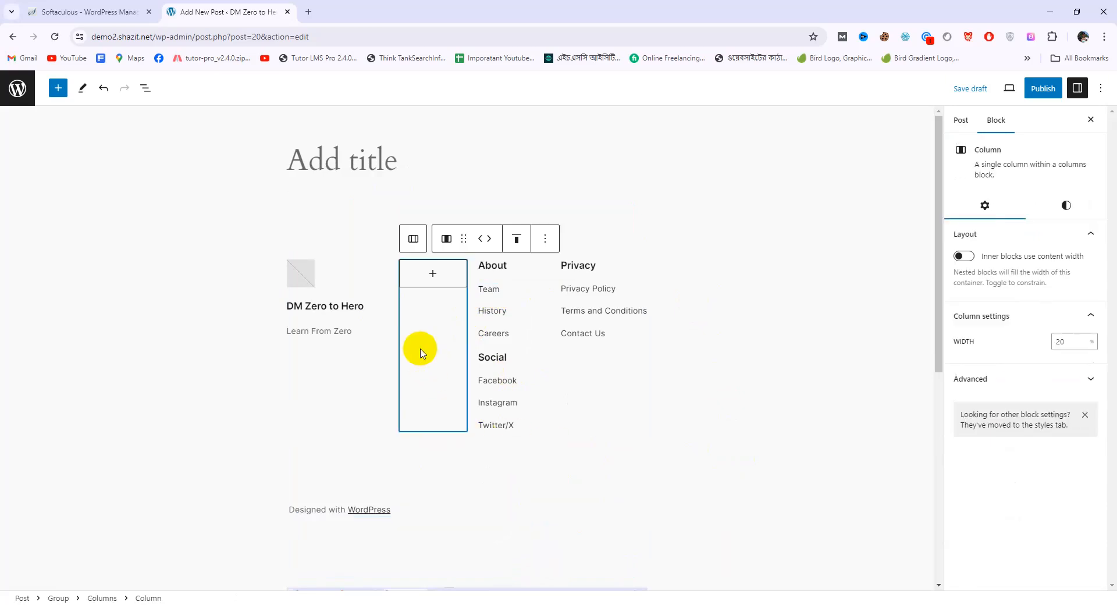
left_click(352, 334)
left_click(337, 218)
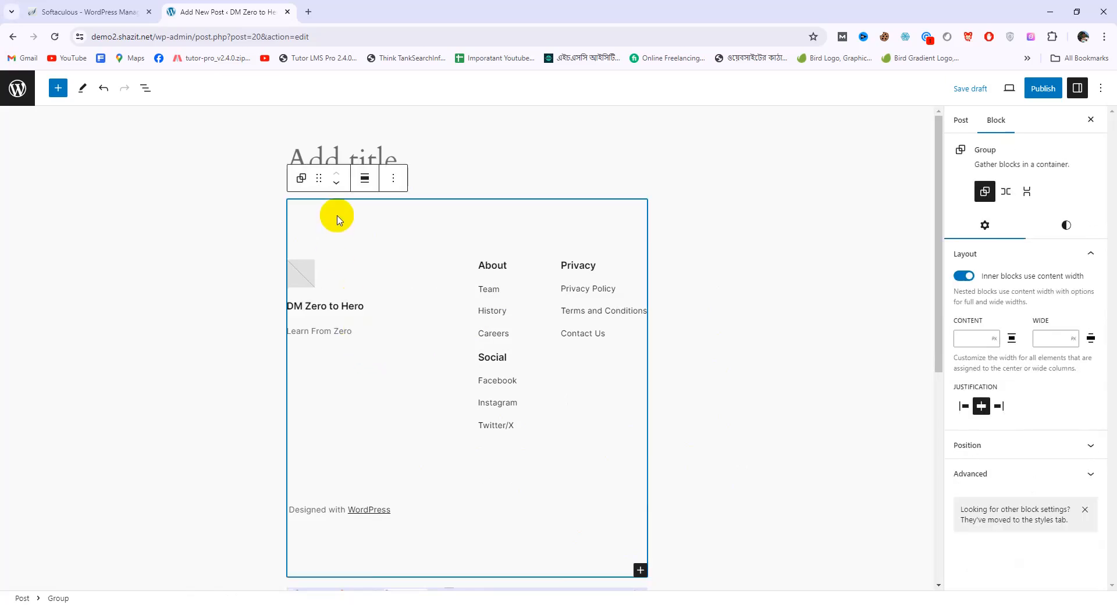
left_click(394, 178)
left_click(401, 496)
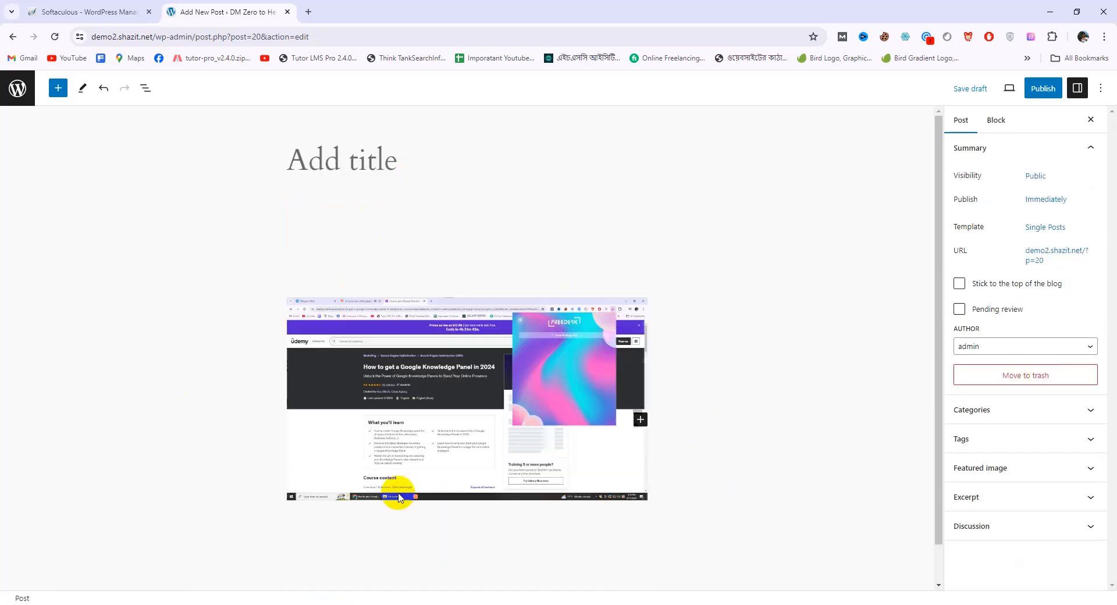
Delete the remaining screenshot Image block from the post.
left_click(445, 308)
left_click(502, 181)
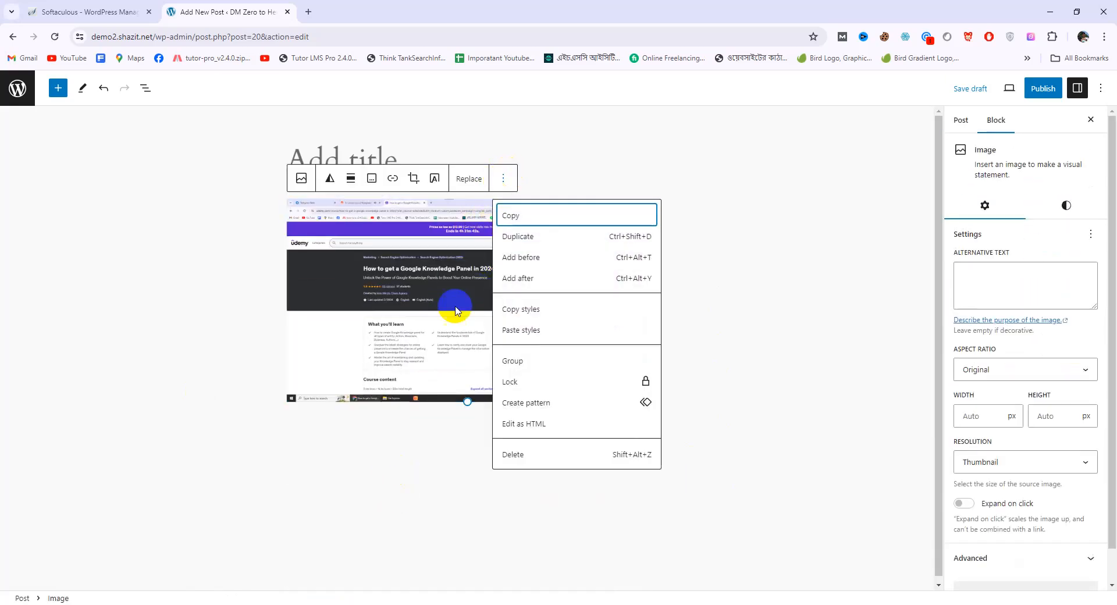
left_click(511, 453)
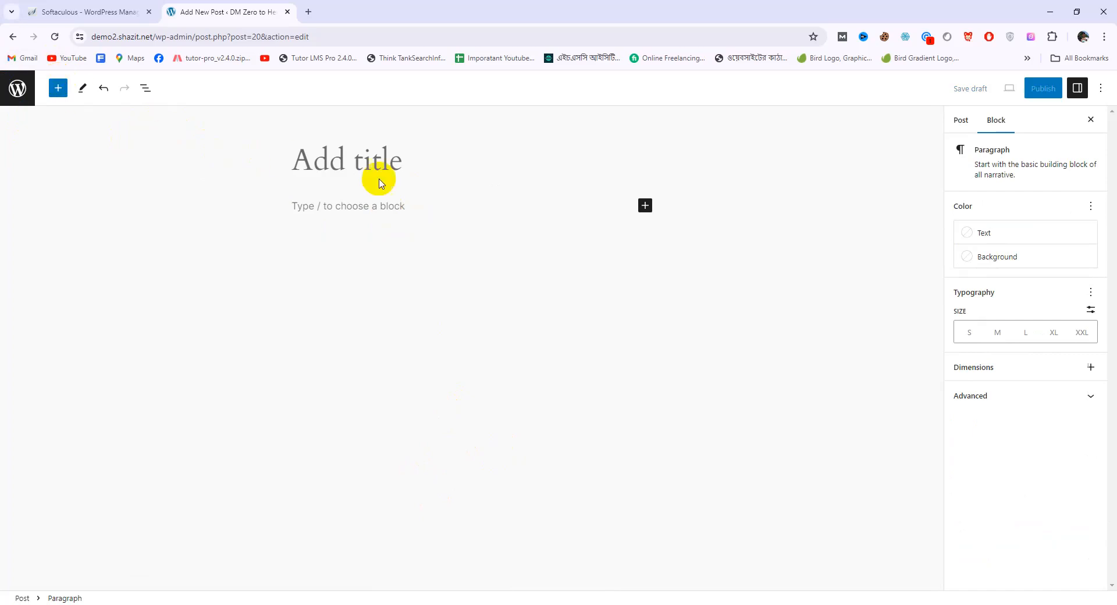
Insert an Image block below the post title and upload 4.jpg from the Digital Marketing folder into it.
left_click(644, 205)
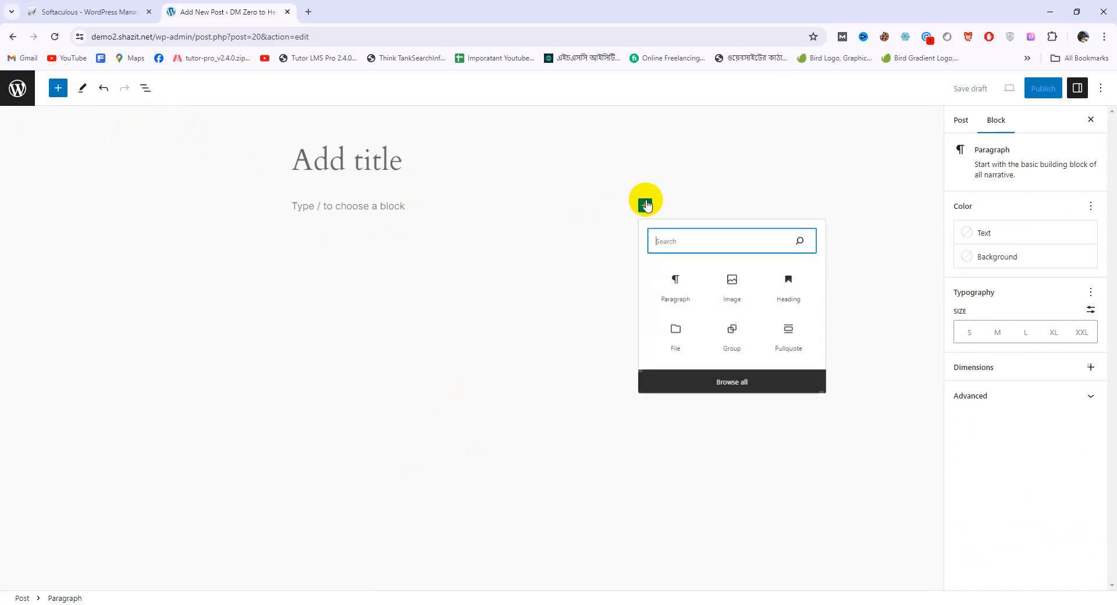
left_click(734, 291)
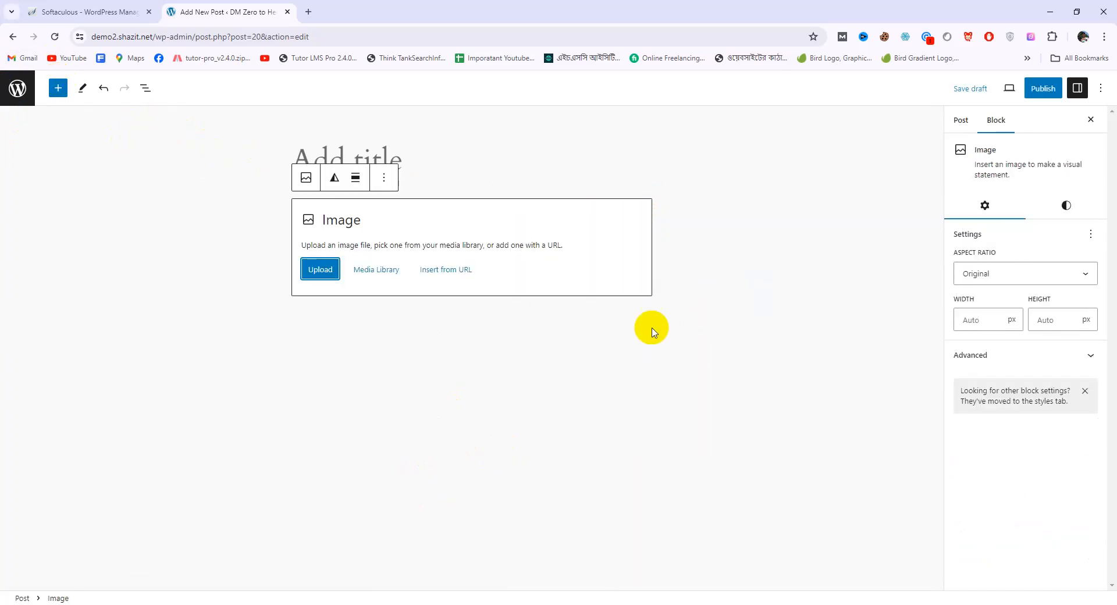
left_click(320, 269)
left_click(285, 172)
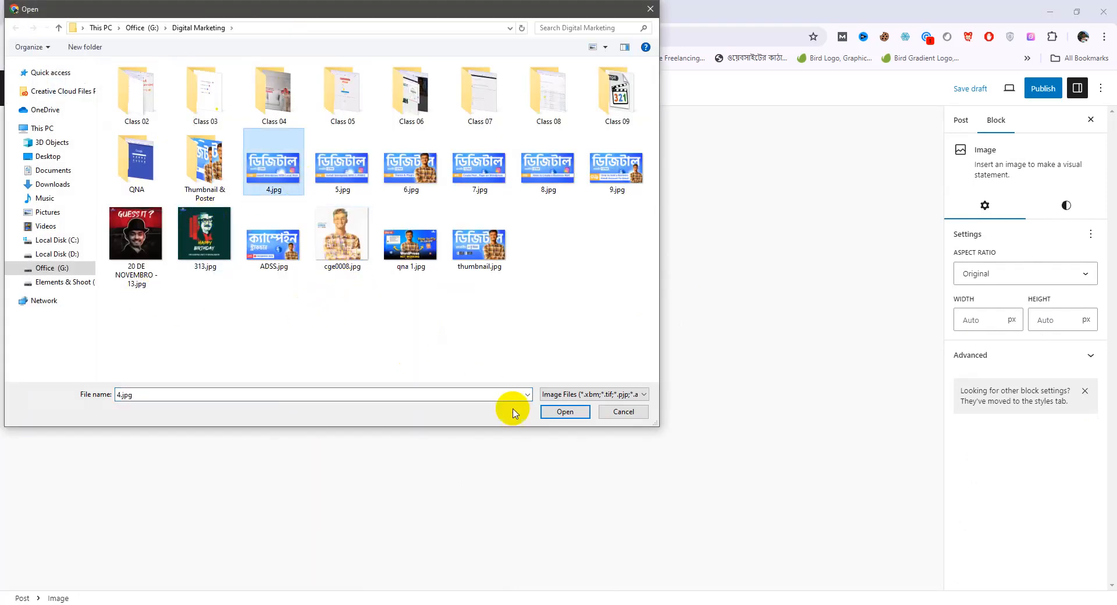
left_click(564, 412)
left_click(705, 429)
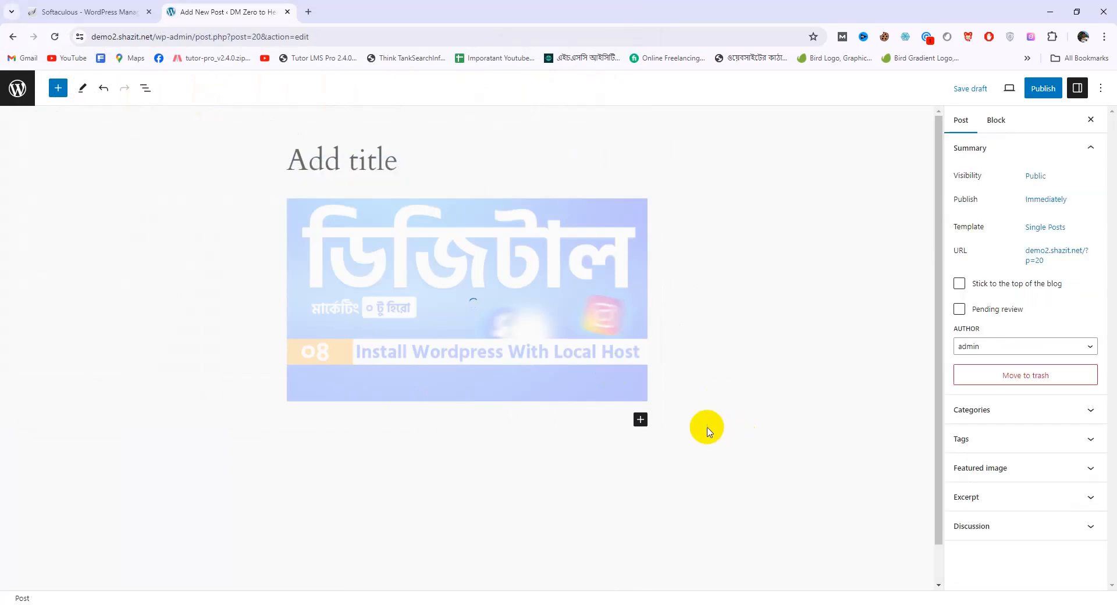
left_click(425, 327)
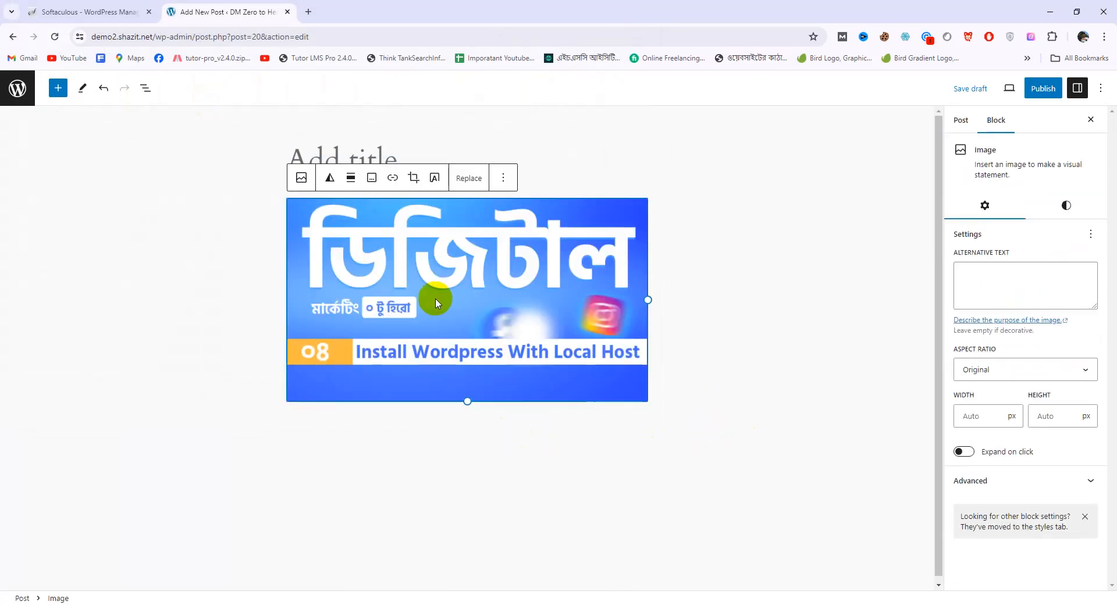
left_click(506, 419)
left_click(548, 360)
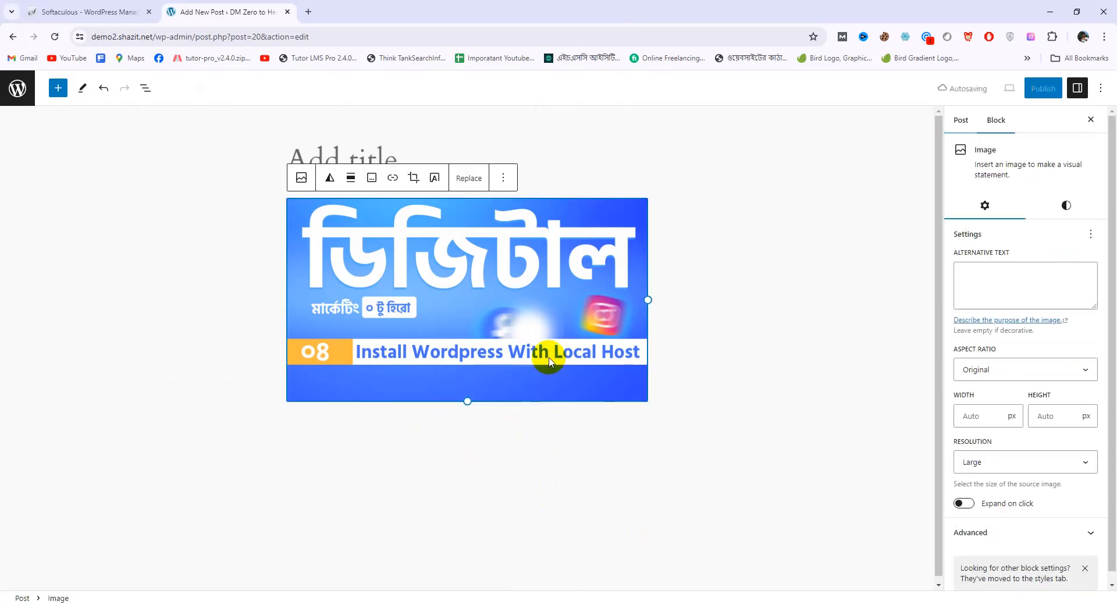
left_click(595, 431)
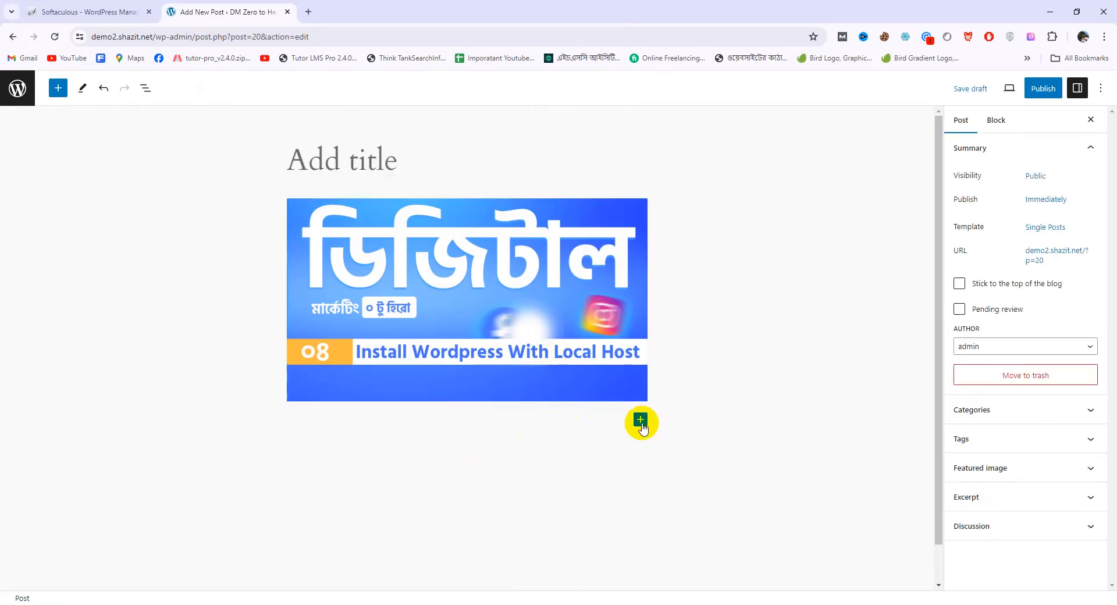
Insert an empty Heading block below the uploaded image.
left_click(640, 422)
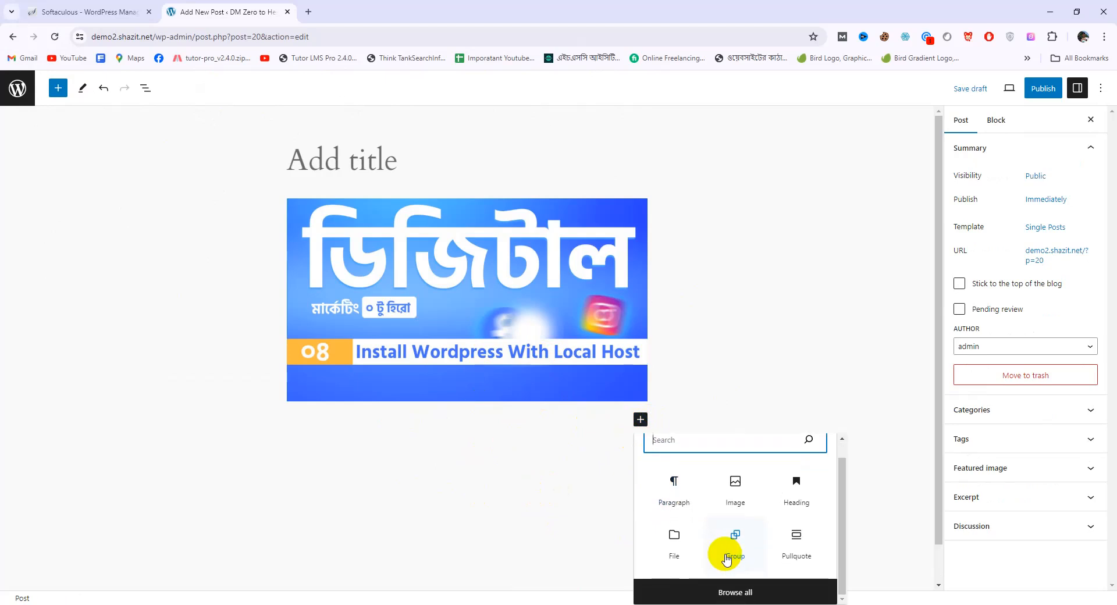
left_click(780, 515)
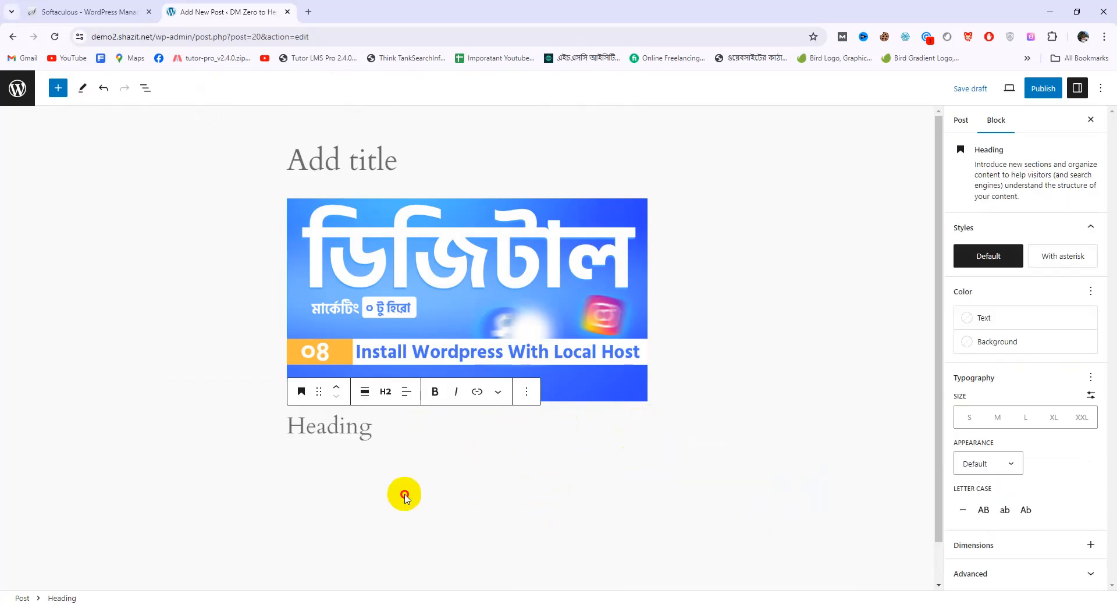
left_click(372, 492)
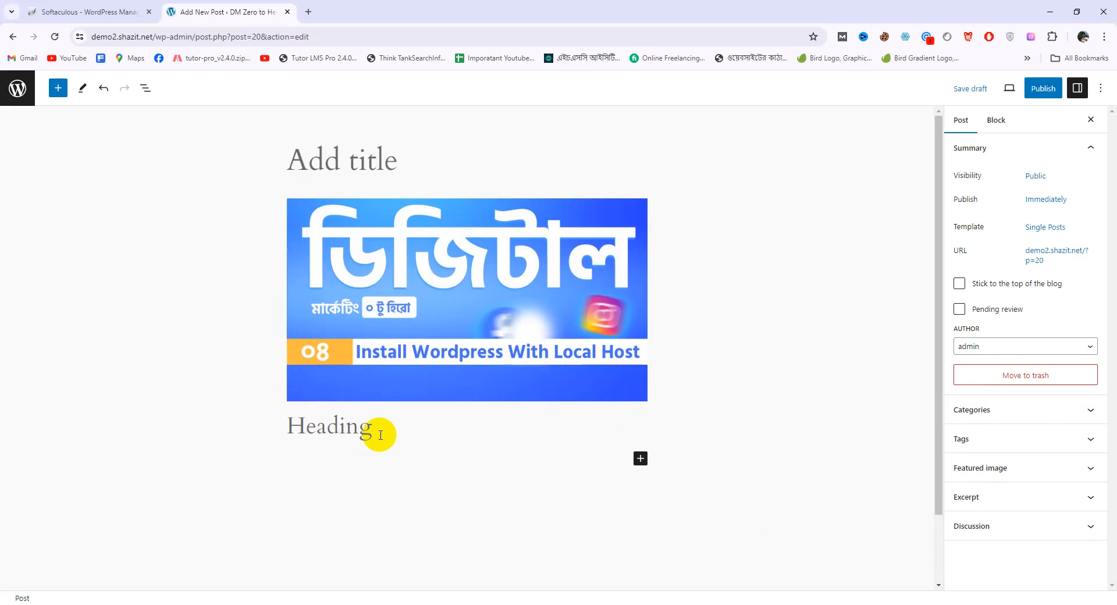
Add an empty block before the Heading, between it and the image.
left_click(379, 436)
left_click(525, 393)
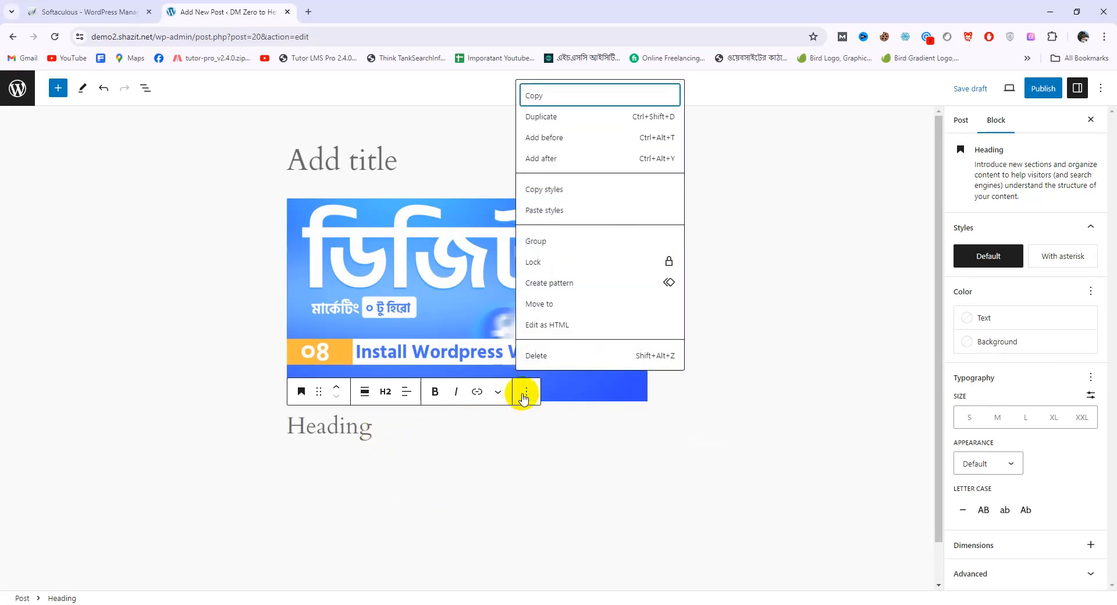
left_click(541, 138)
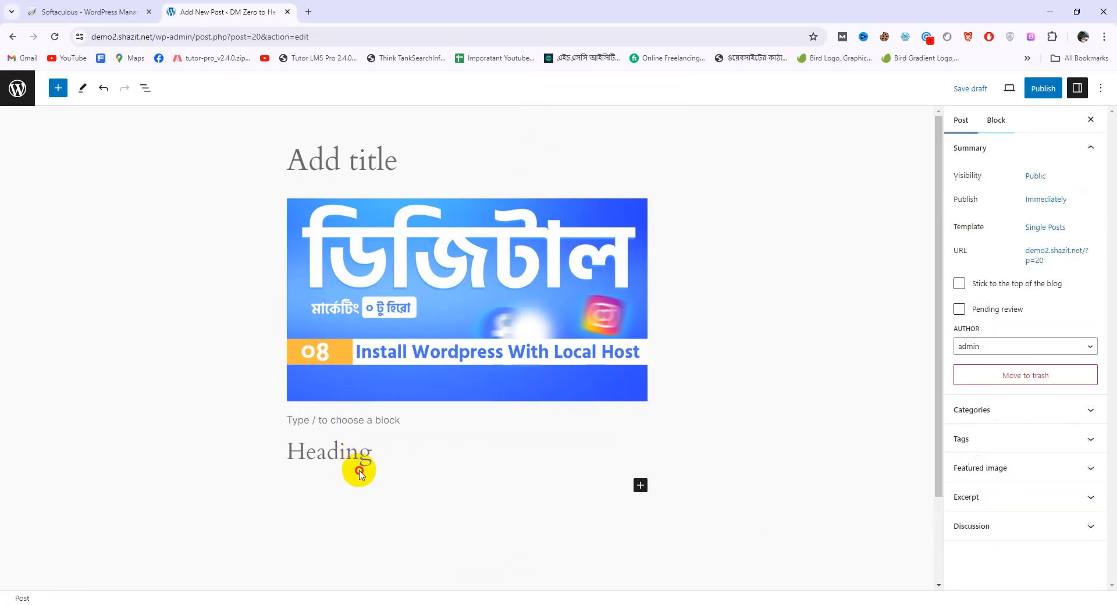
Move the Heading block up past the empty block and the image so it sits directly under the post title.
left_click(364, 459)
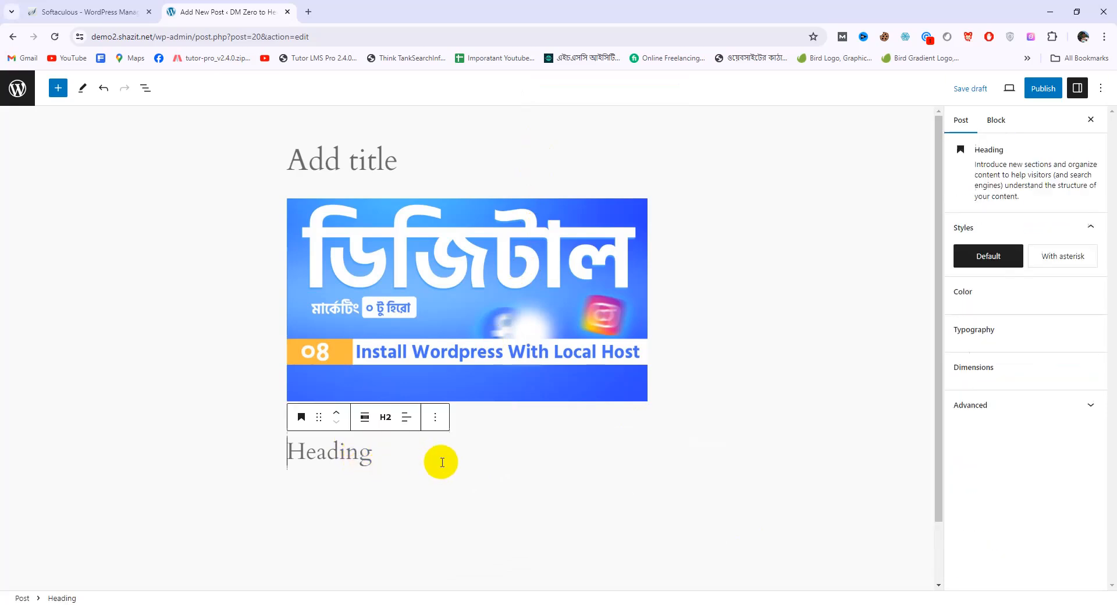
left_click(336, 416)
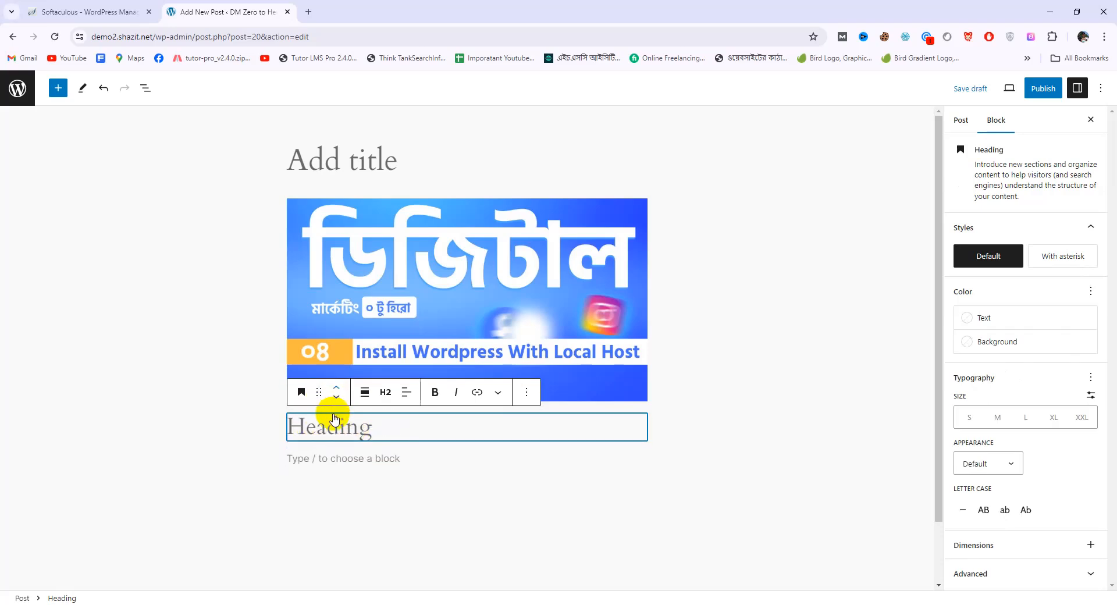
left_click(336, 393)
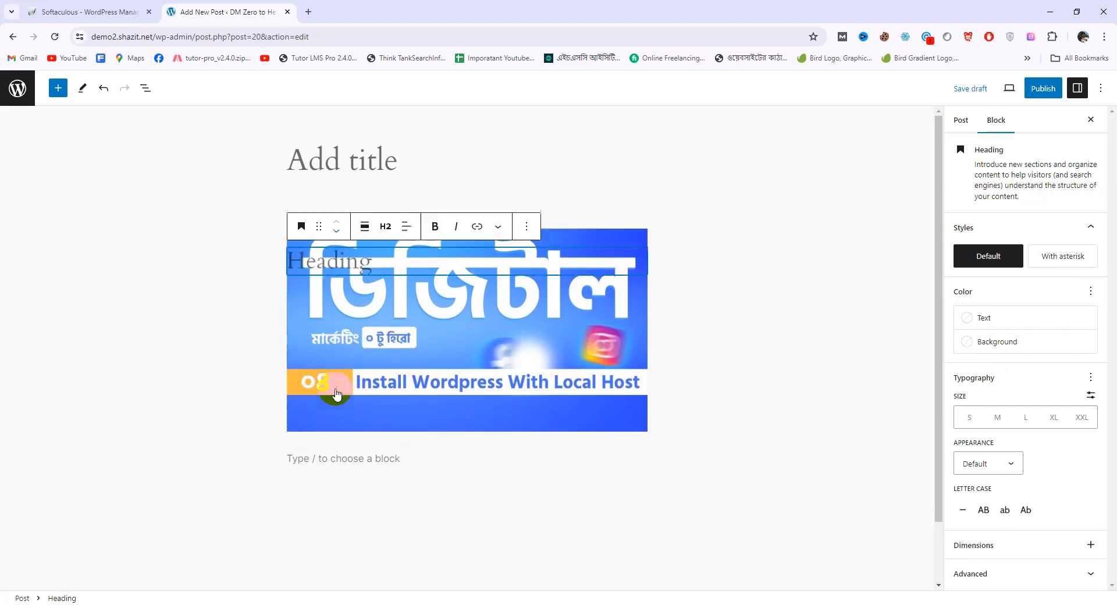
left_click(387, 469)
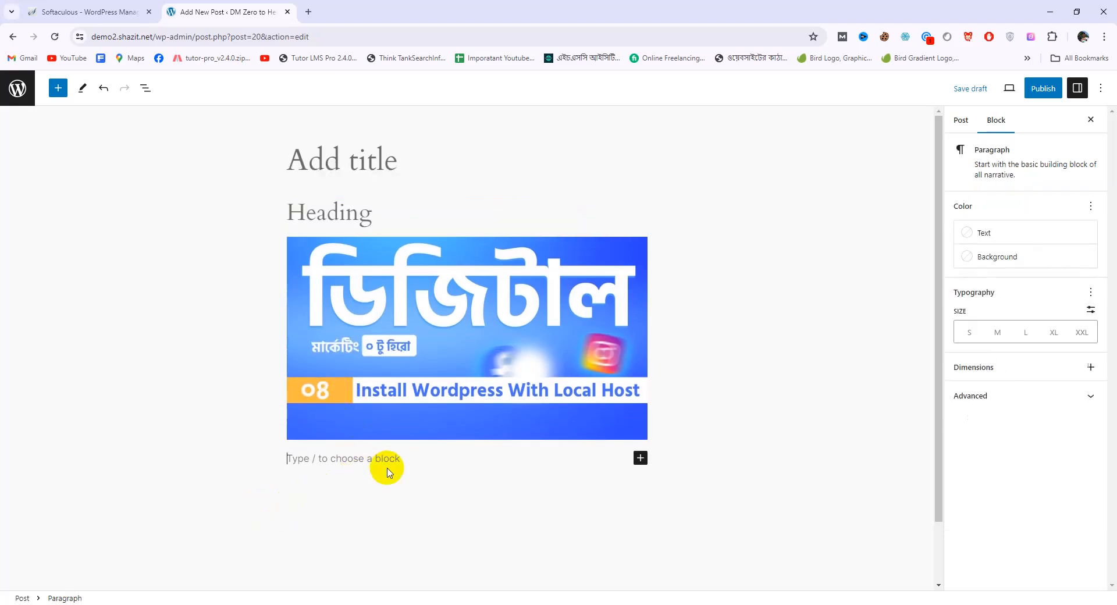
Add one empty block before the image and another one after it.
left_click(501, 286)
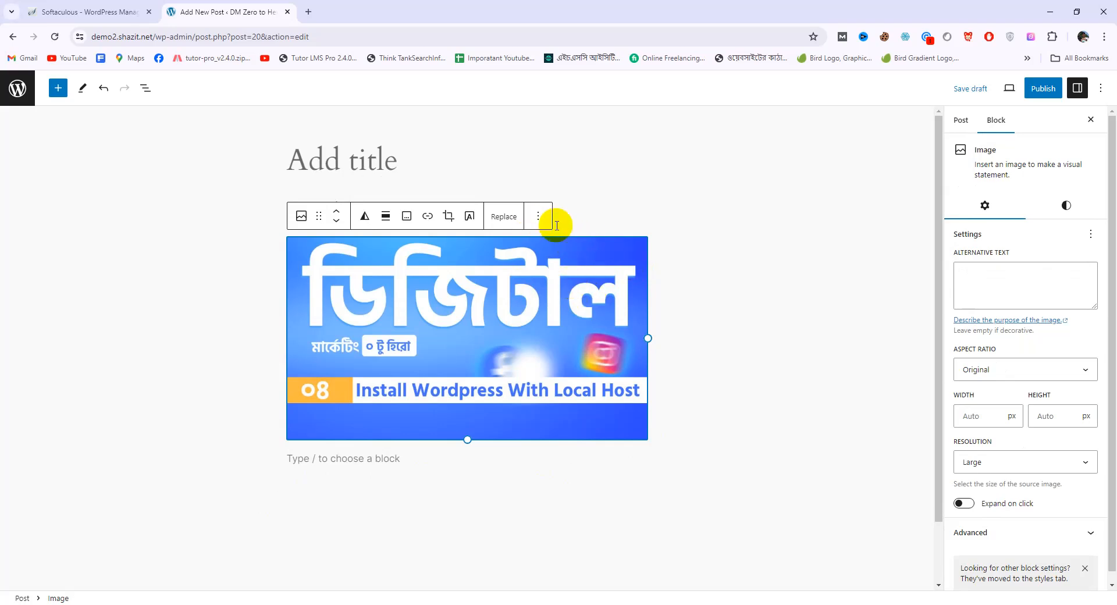
left_click(539, 217)
left_click(554, 297)
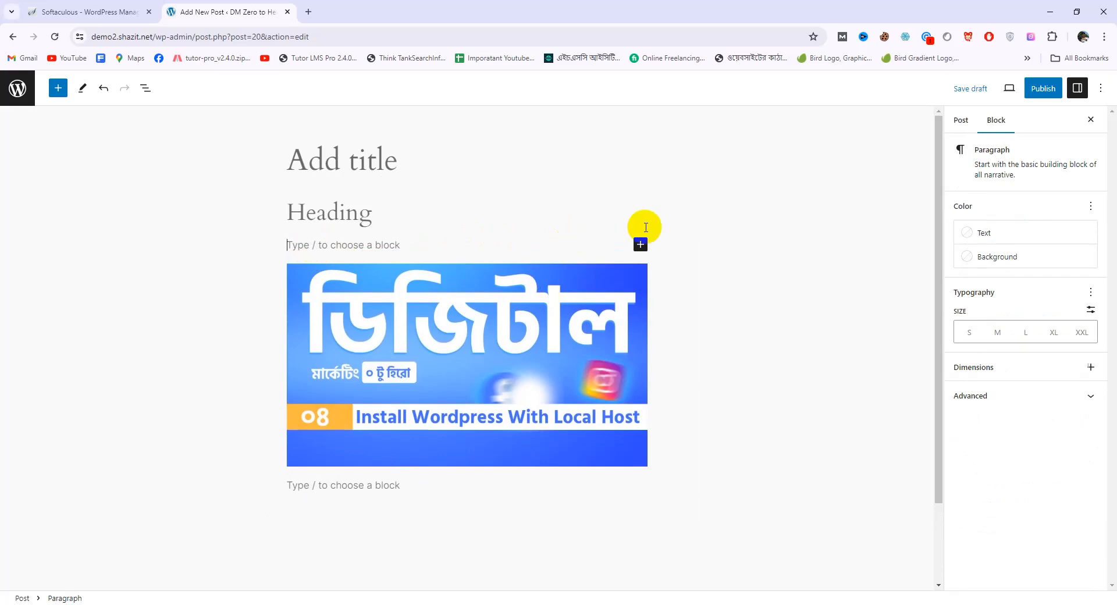
left_click(562, 373)
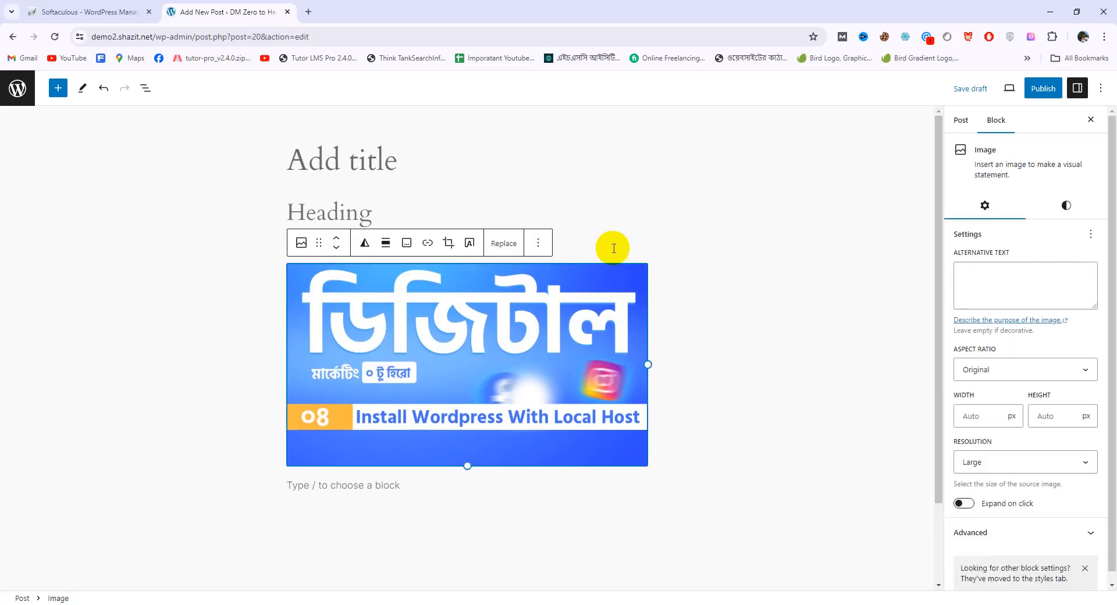
left_click(539, 245)
left_click(567, 342)
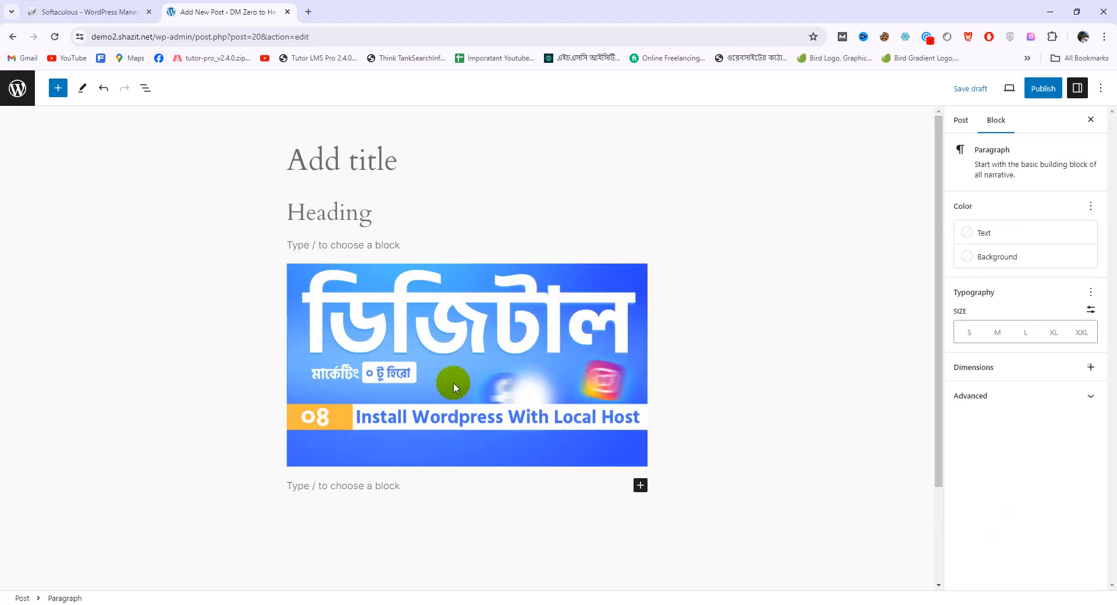
Copy the Image block to the clipboard.
left_click(481, 405)
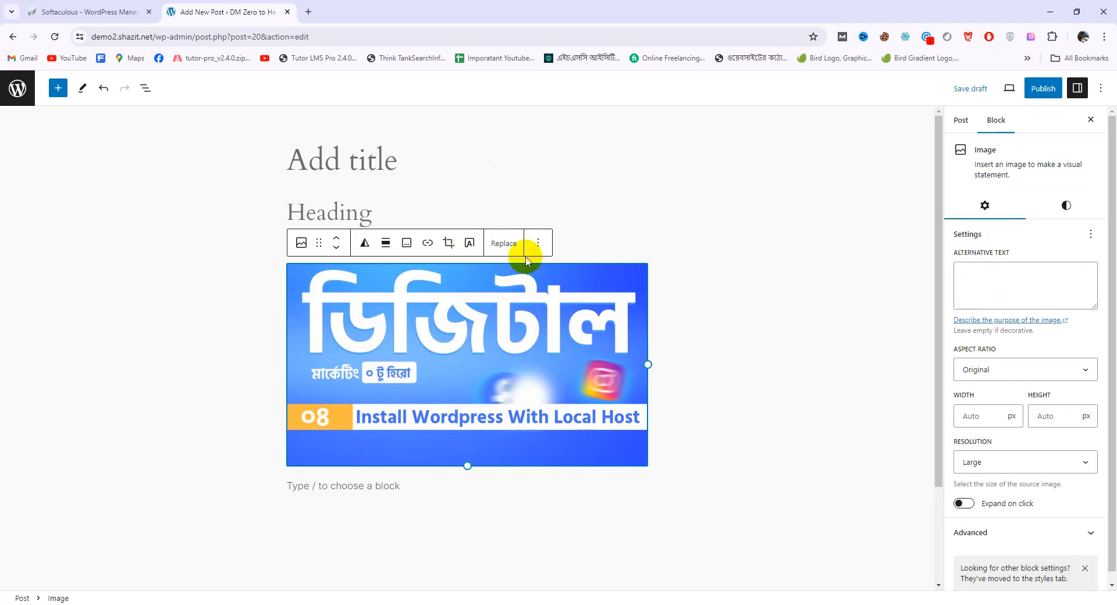
left_click(539, 244)
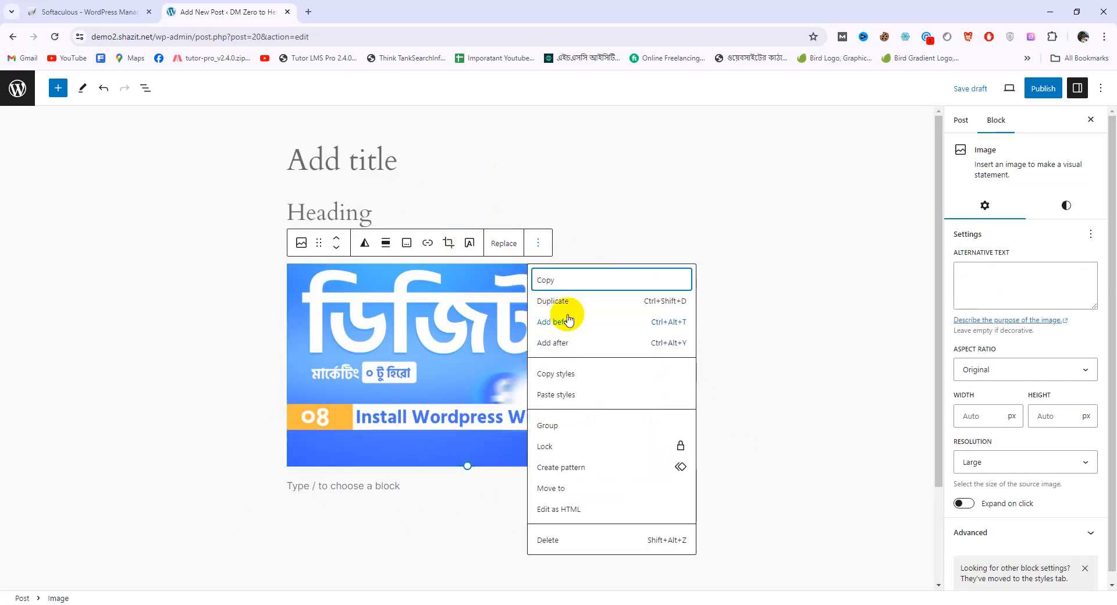
left_click(569, 284)
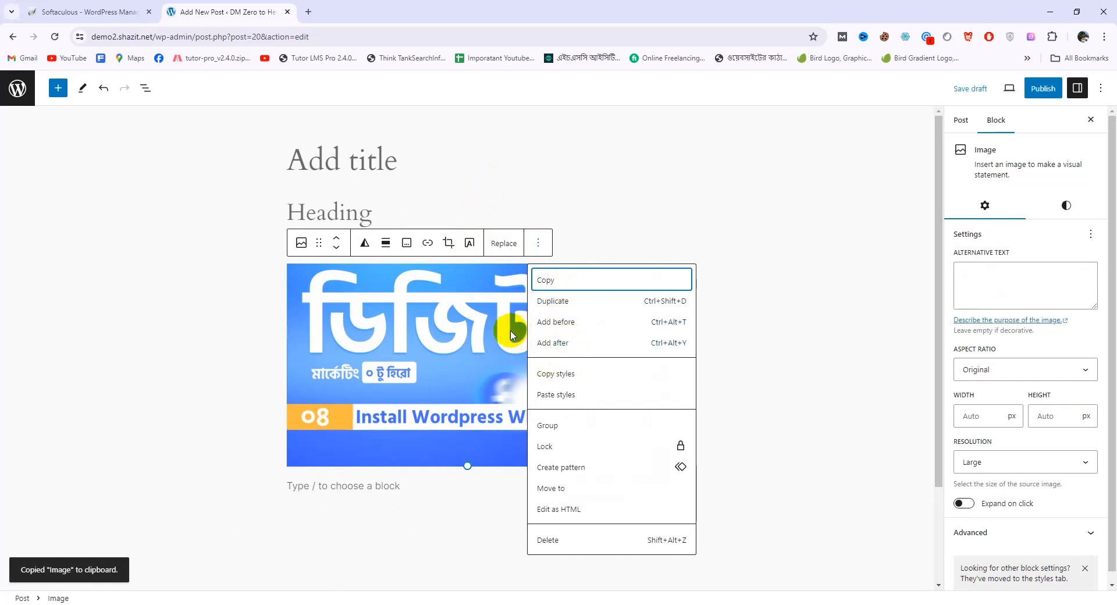
Paste the copied Image block into the empty paragraph below the existing image.
left_click(459, 487)
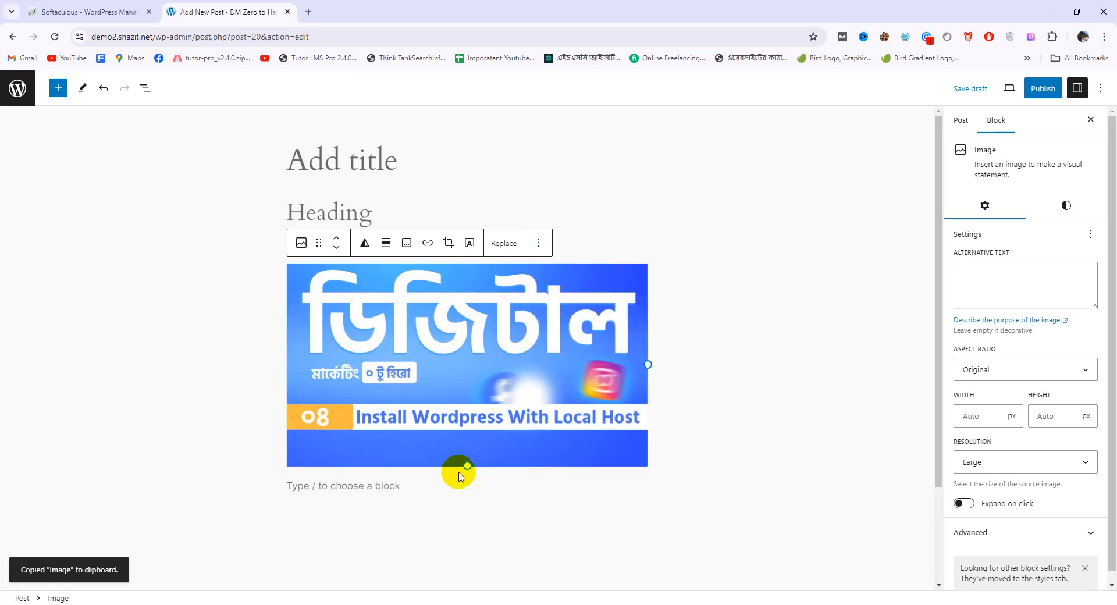
left_click(480, 499)
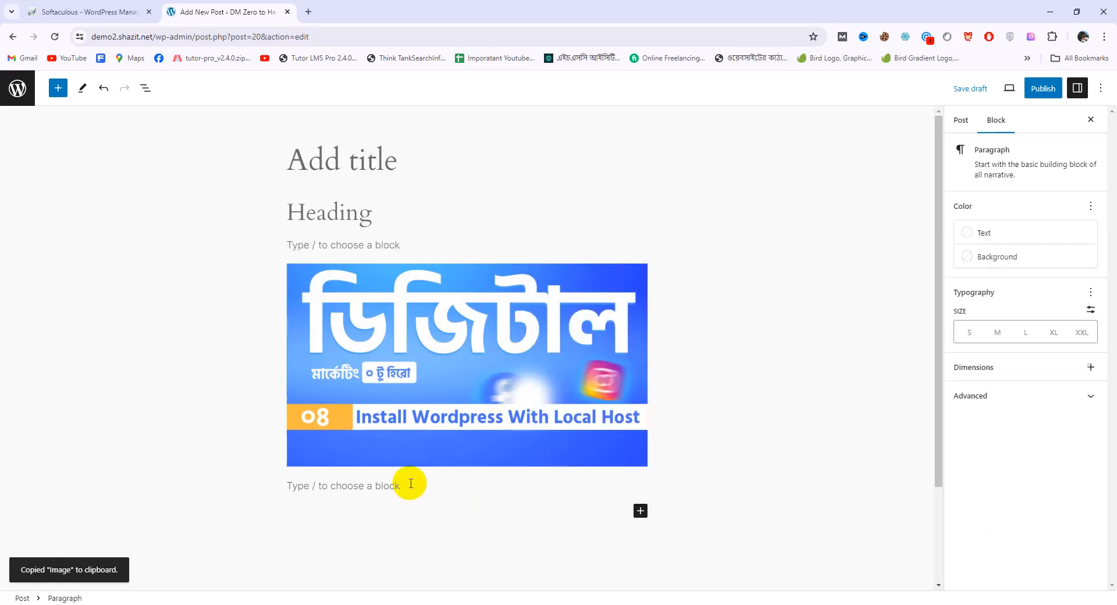
key("ctrl+v")
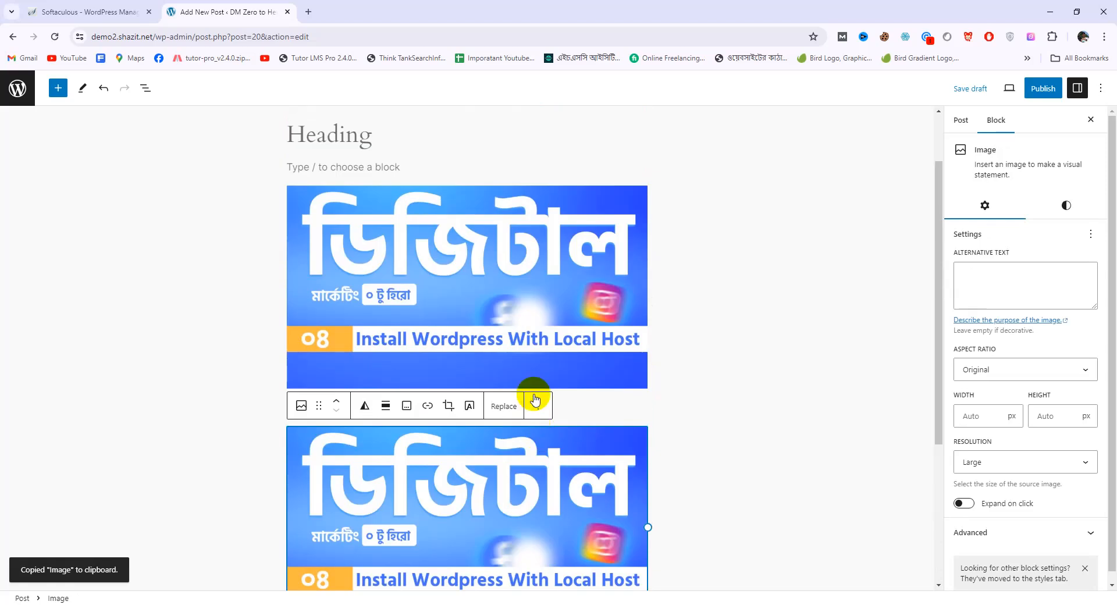
Duplicate the pasted Image block so a further copy sits directly beneath it.
left_click(536, 400)
left_click(573, 130)
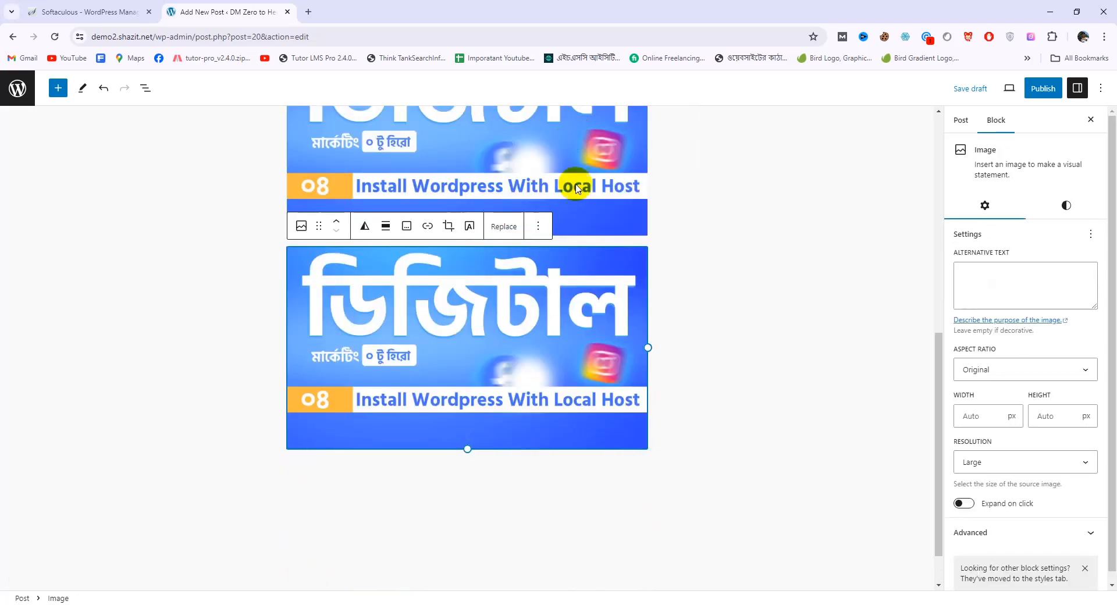
scroll(583, 414, "down", 1)
scroll(583, 414, "up", 3)
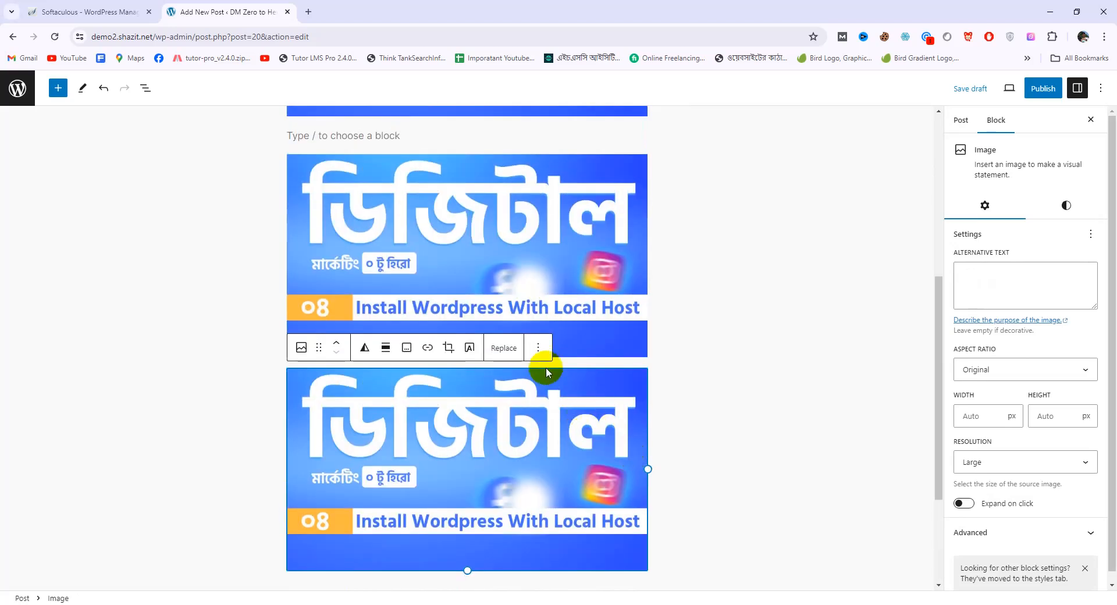
Put the bottommost image into a Group block and select the image inside the group.
left_click(538, 348)
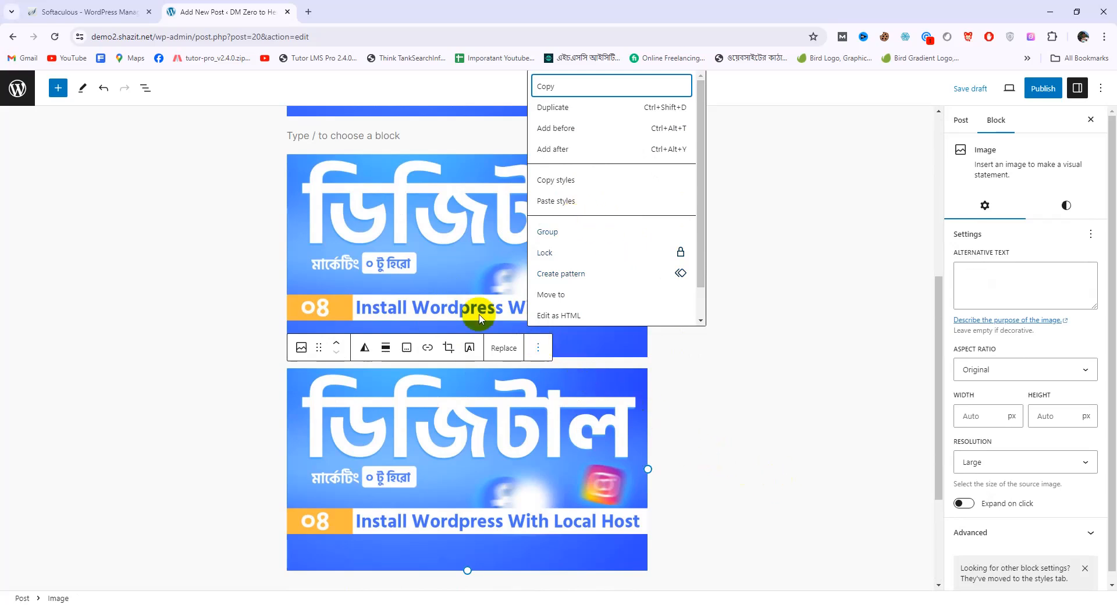
left_click(436, 281)
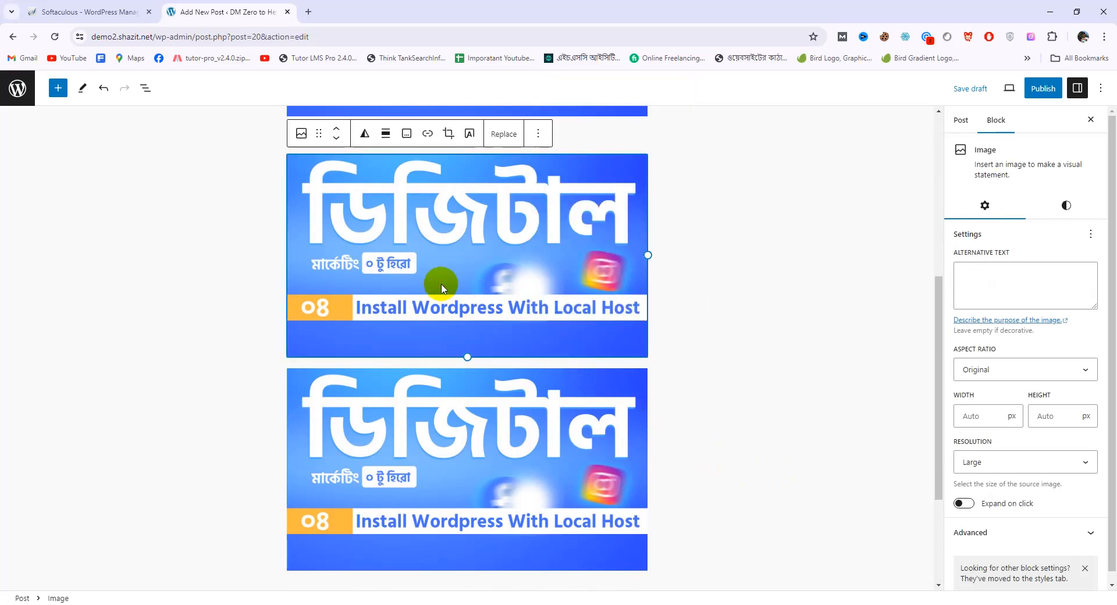
left_click(561, 379)
left_click(539, 348)
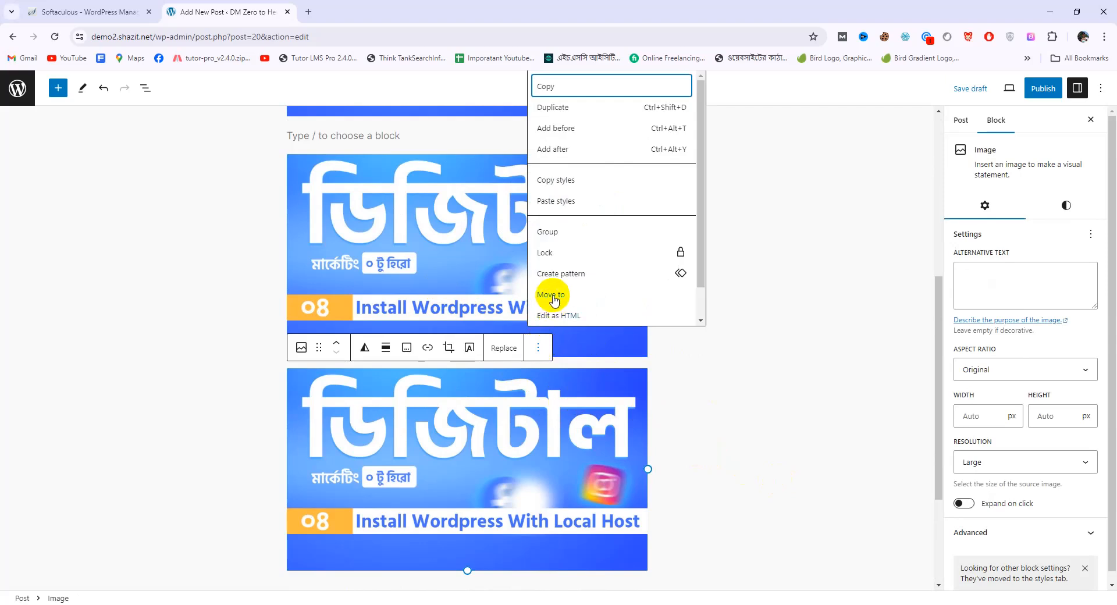
left_click(558, 232)
left_click(496, 447)
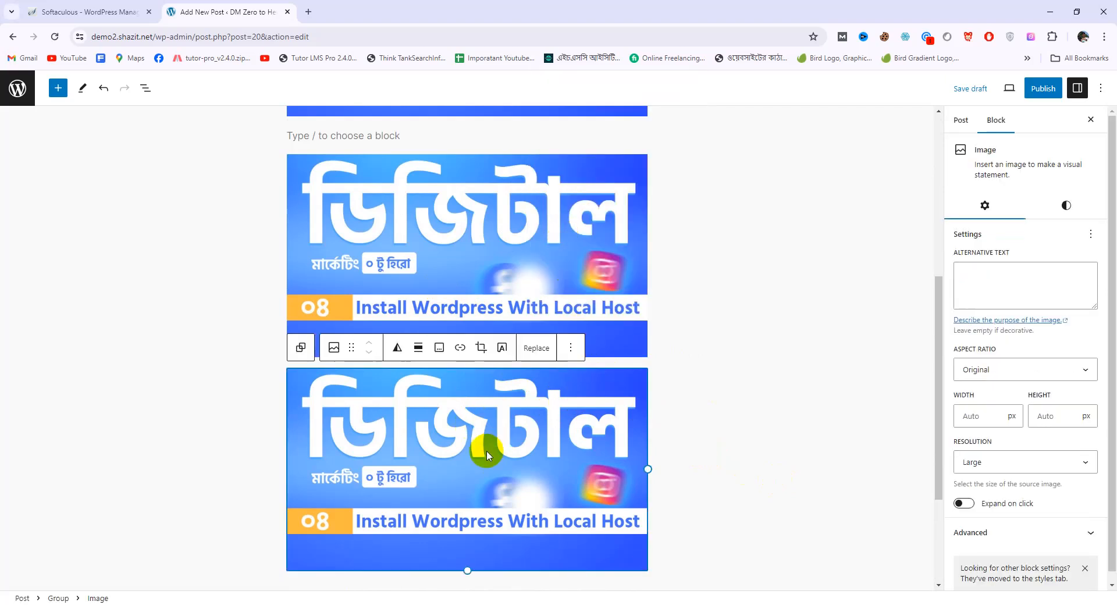
Lock the grouped image with Lock all, covering both Disable movement and Prevent removal.
left_click(571, 349)
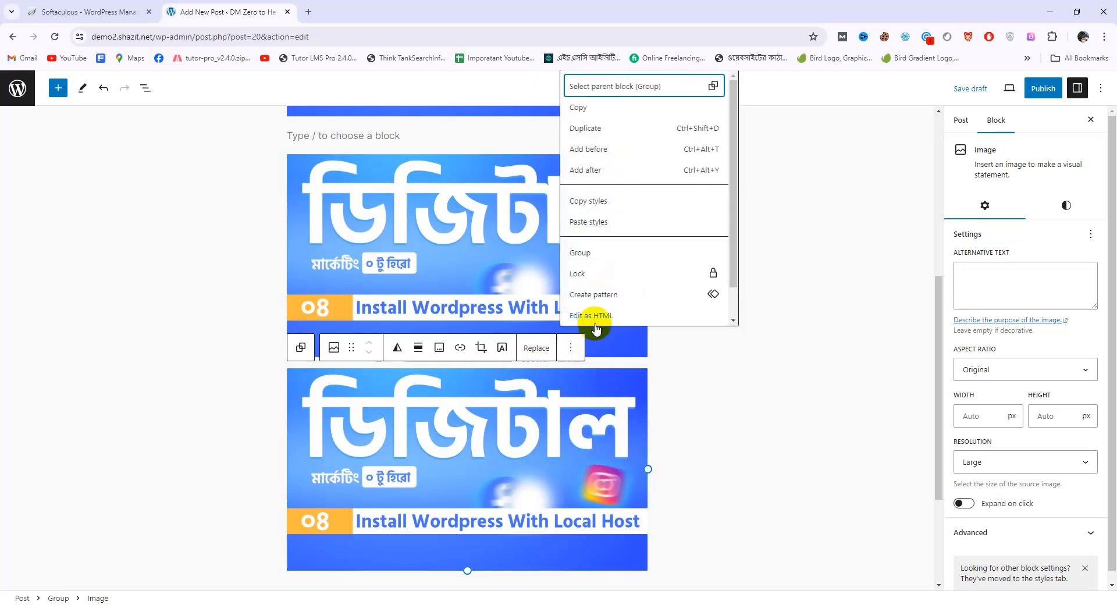
left_click(634, 272)
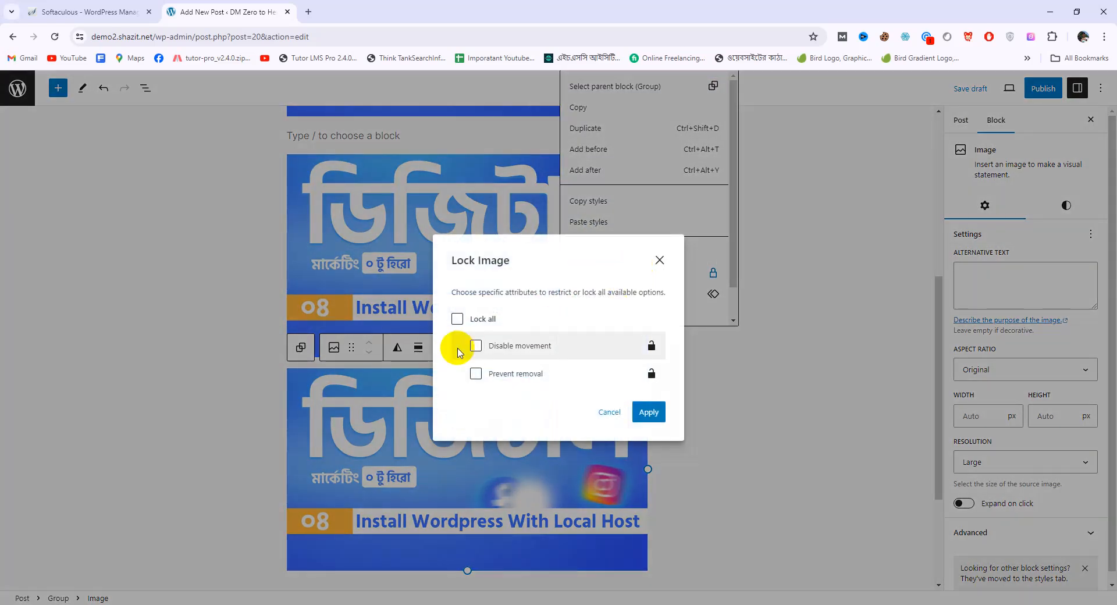
left_click(457, 319)
left_click(647, 412)
Resize the locked image to a width of 621 px.
left_click(646, 446)
left_click(520, 478)
left_click(654, 443)
left_click(644, 443)
left_click(548, 290)
left_click(589, 395)
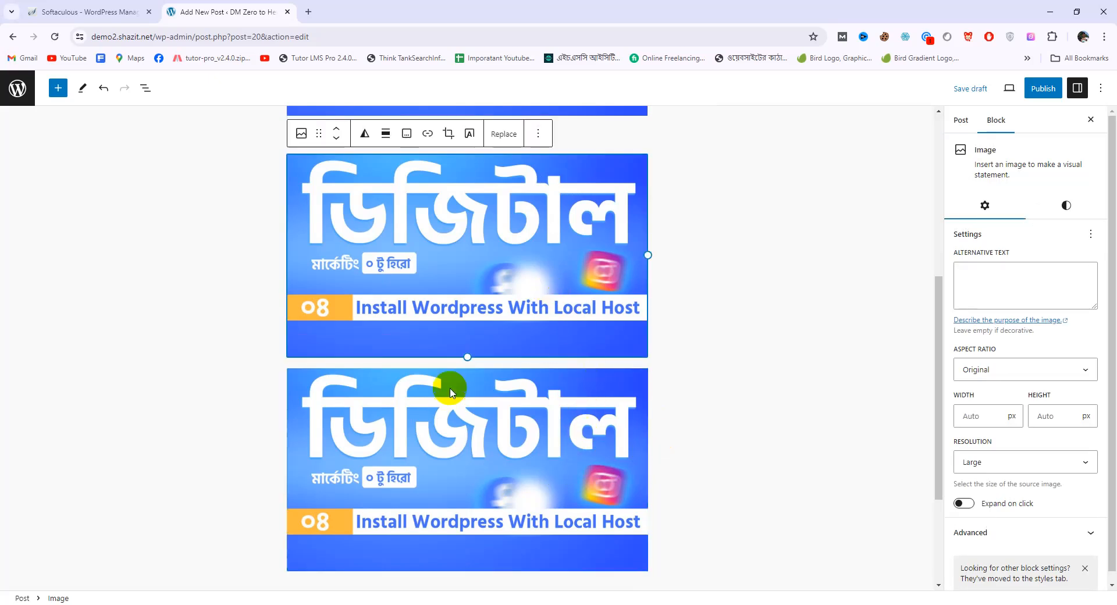
Reopen the lock settings of the image inside the group and apply them with Lock all kept selected.
left_click(492, 563)
left_click(554, 348)
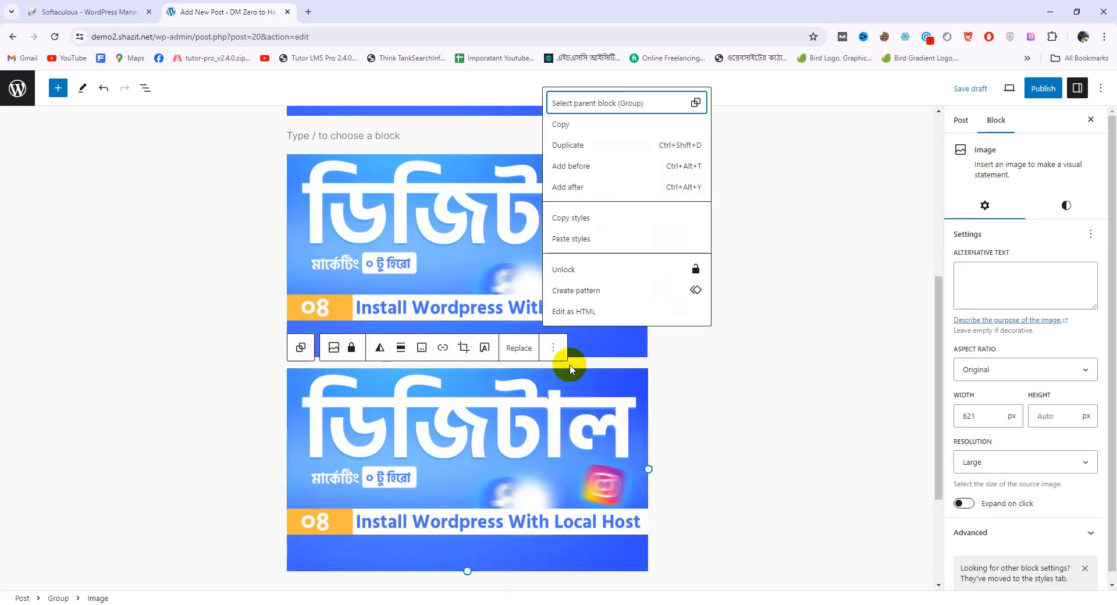
left_click(590, 271)
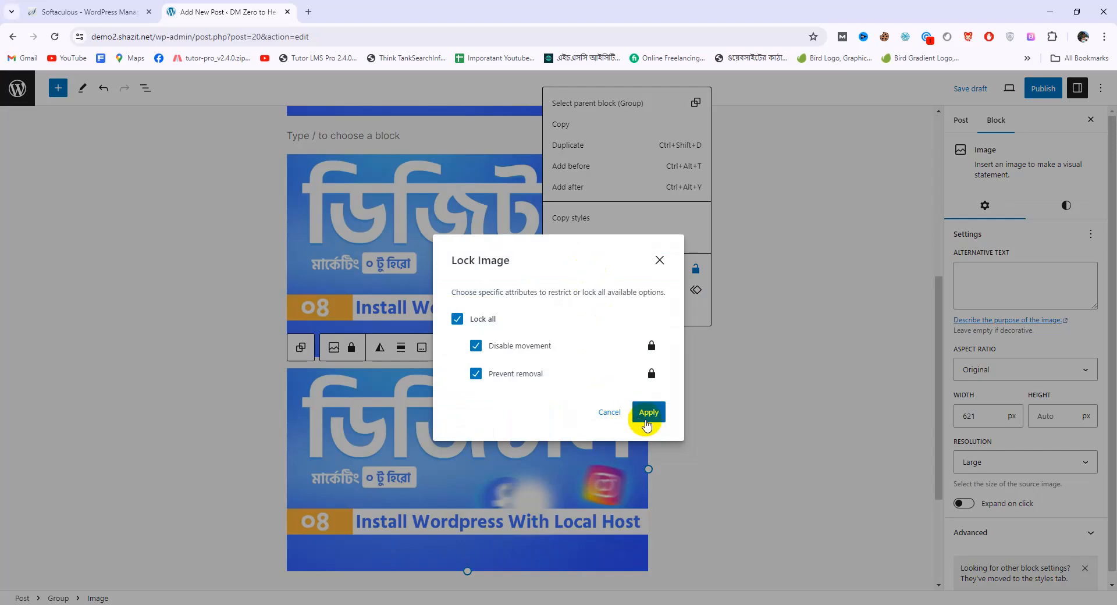
left_click(646, 410)
left_click(731, 474)
left_click(553, 474)
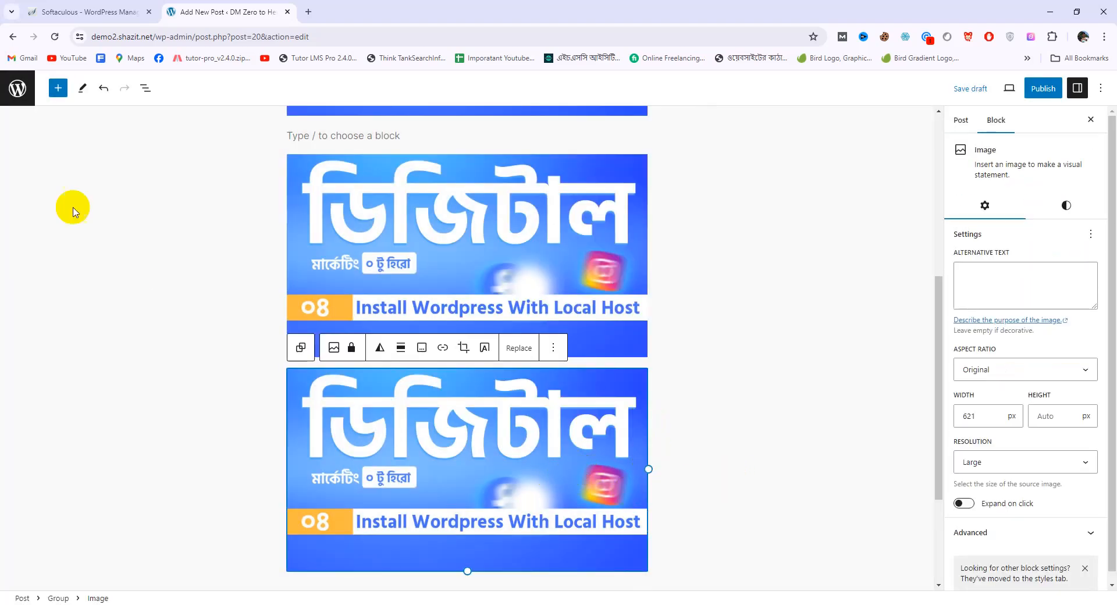
Look through the pattern categories in the block inserter and return to the image inside the group.
left_click(57, 87)
left_click(89, 157)
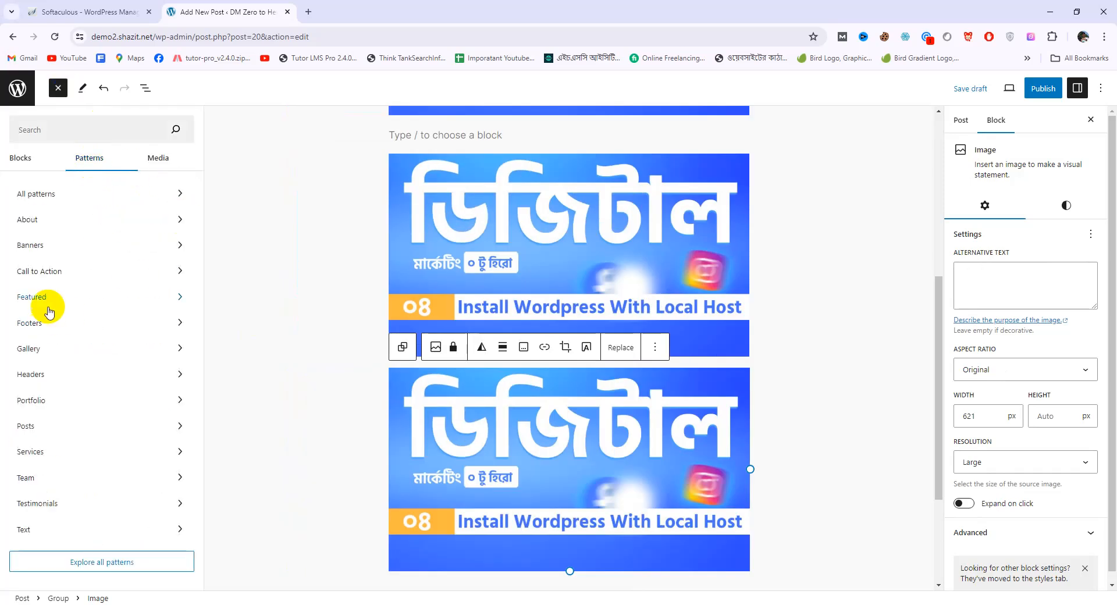
left_click(781, 526)
left_click(433, 507)
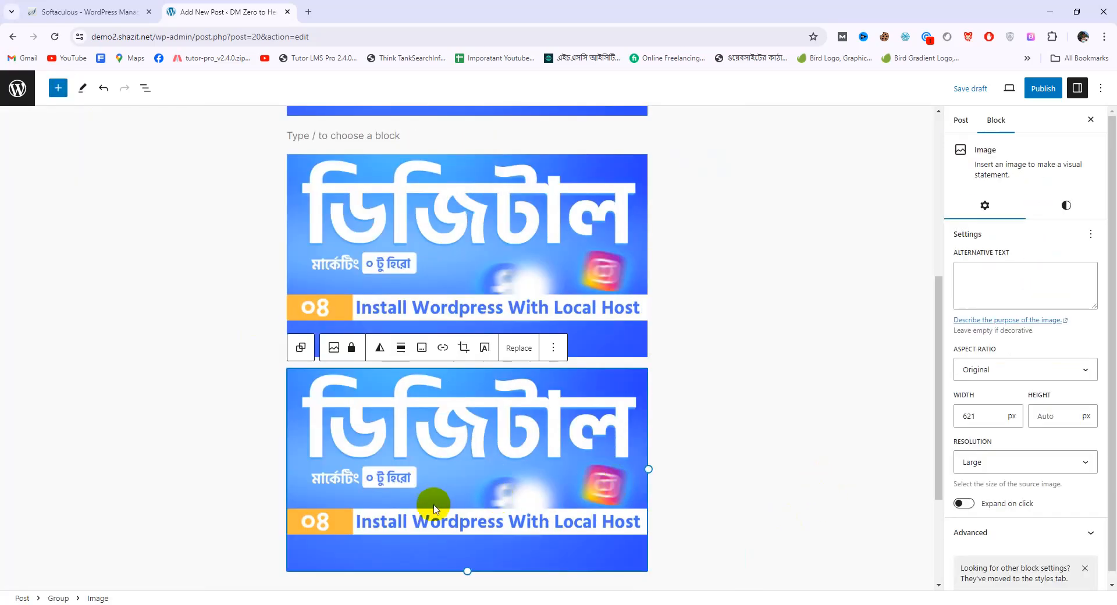
Review the name, category and Synced options for creating a pattern from the grouped image, and cancel without creating it.
left_click(554, 348)
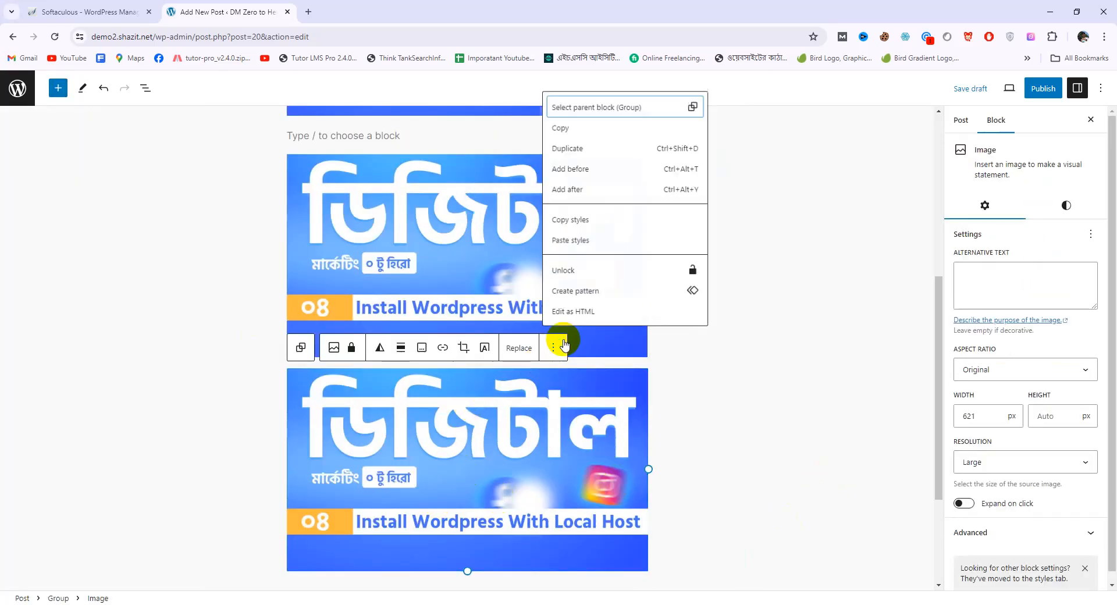
left_click(581, 290)
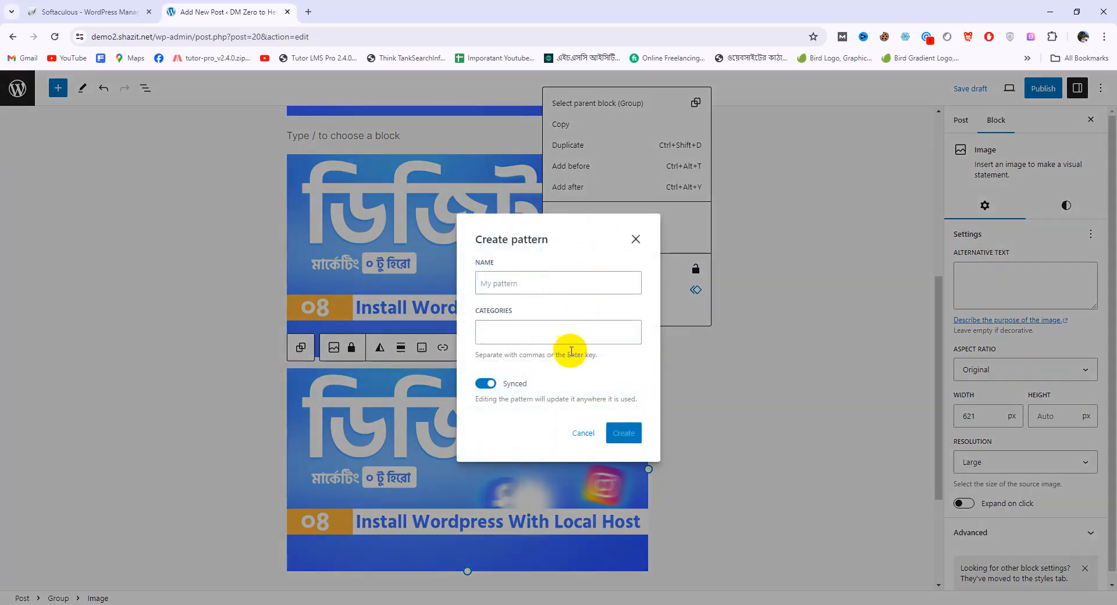
left_click(501, 343)
left_click(571, 439)
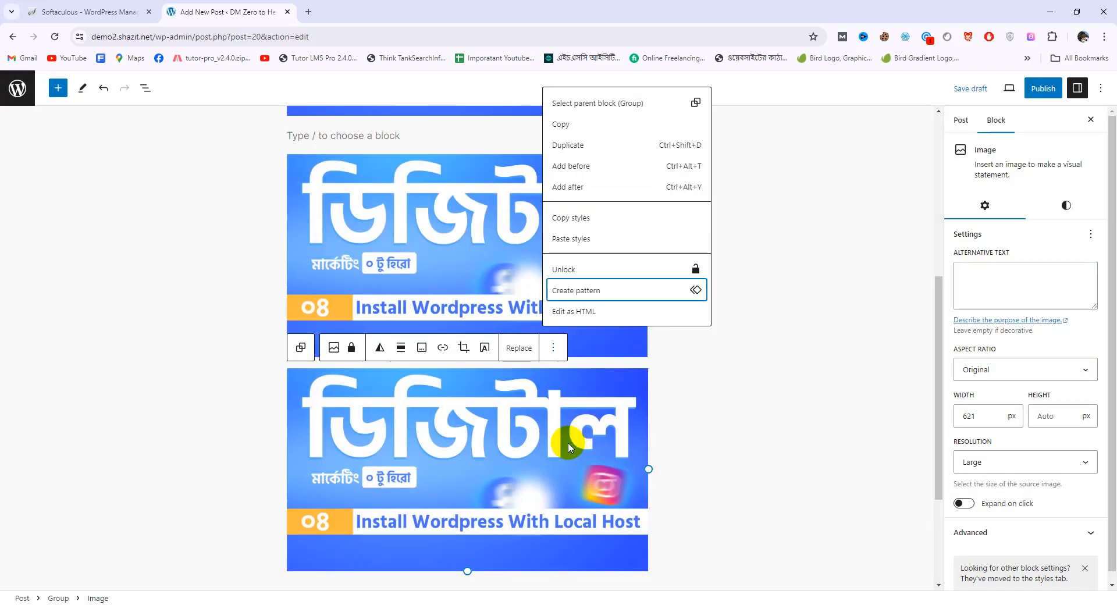
left_click(750, 512)
Switch the editor to Select mode and read the description of the editing tools.
scroll(633, 518, "up", 6)
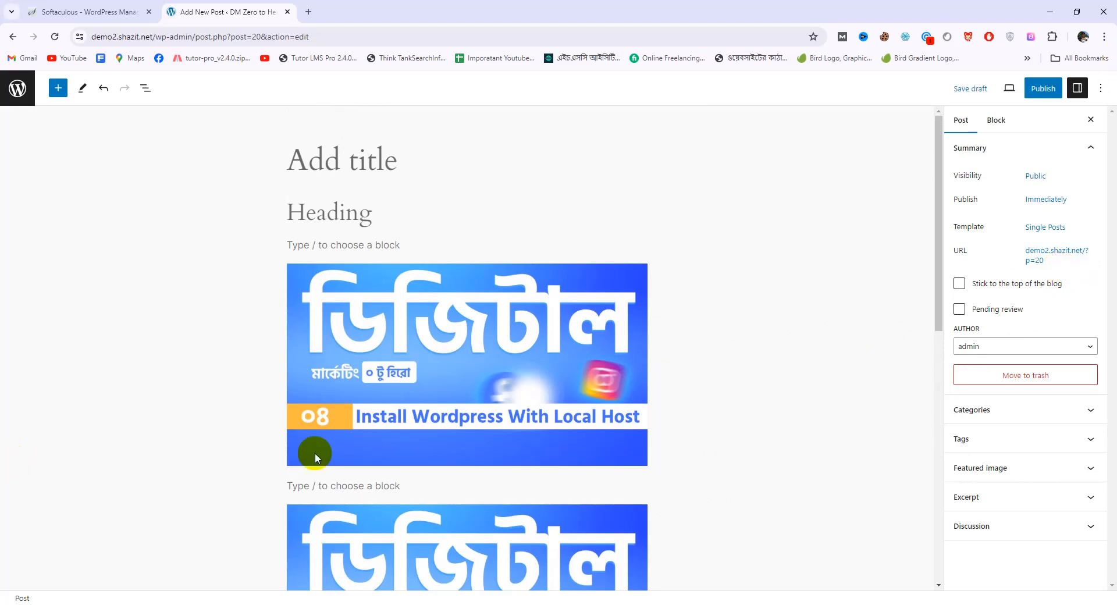
left_click(84, 87)
left_click(108, 139)
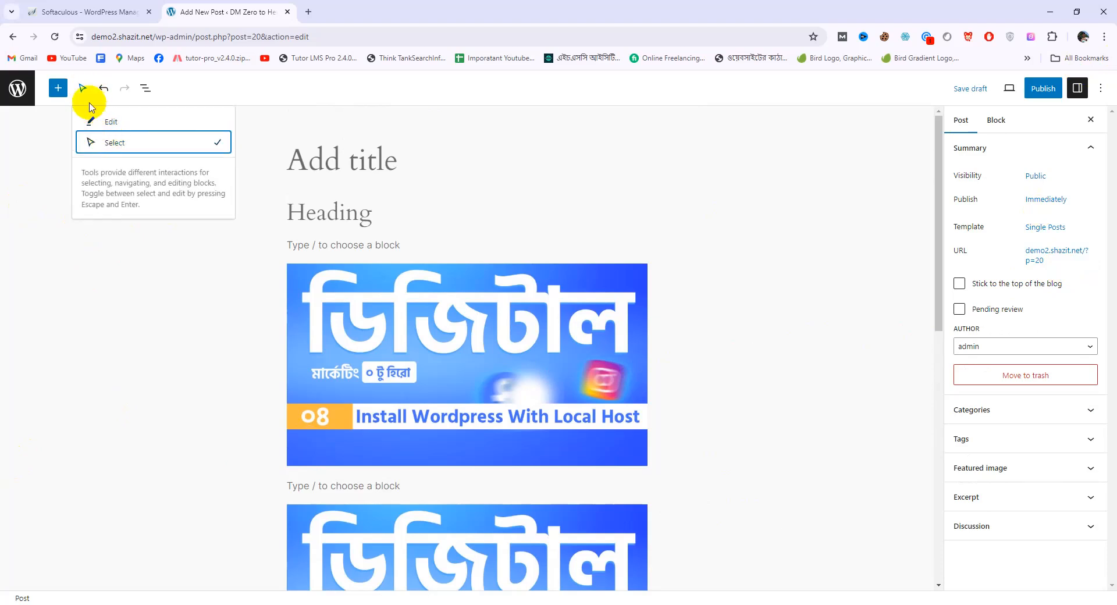
left_click_drag(86, 173, 182, 173)
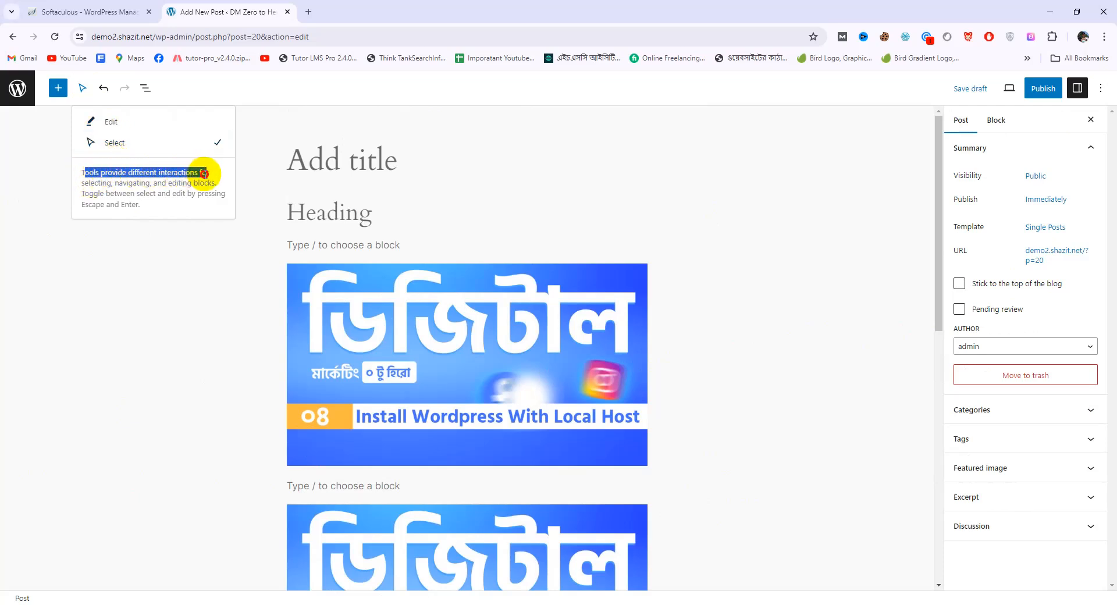
left_click_drag(89, 185, 156, 186)
left_click_drag(157, 185, 169, 186)
left_click(187, 209)
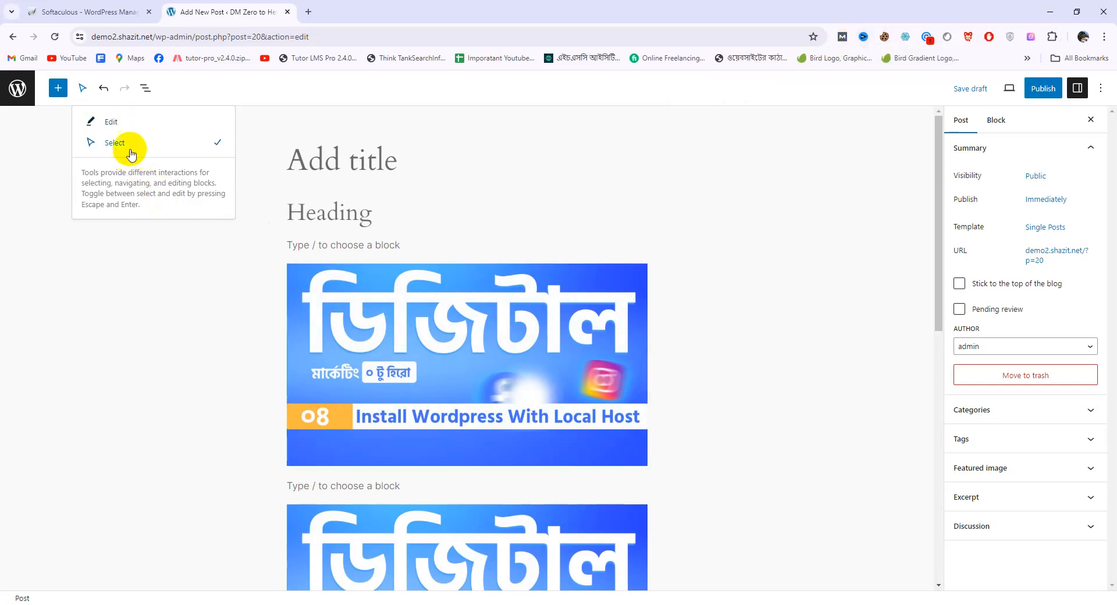
Toggle between Edit and Select modes, select the uppermost image in Select mode, and return to Edit mode.
left_click(133, 129)
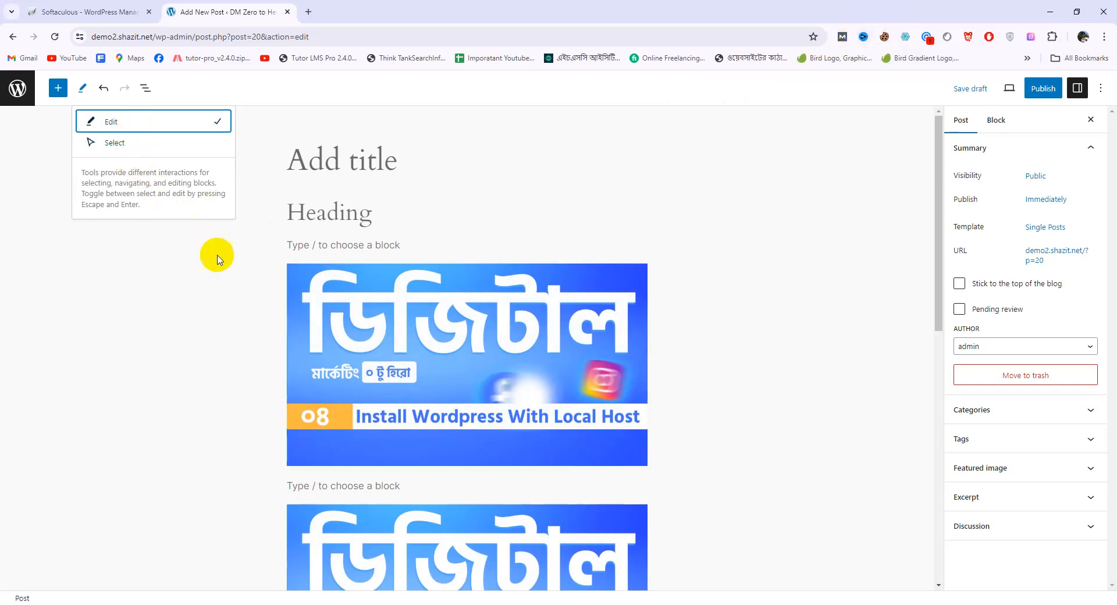
left_click(125, 142)
left_click(359, 348)
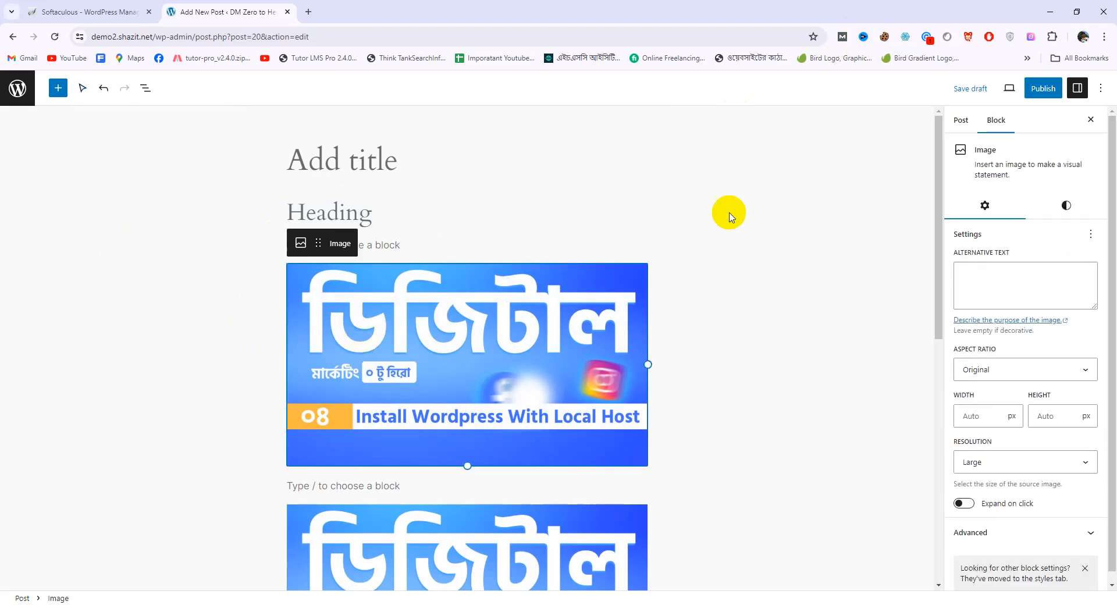
left_click(83, 92)
left_click(102, 123)
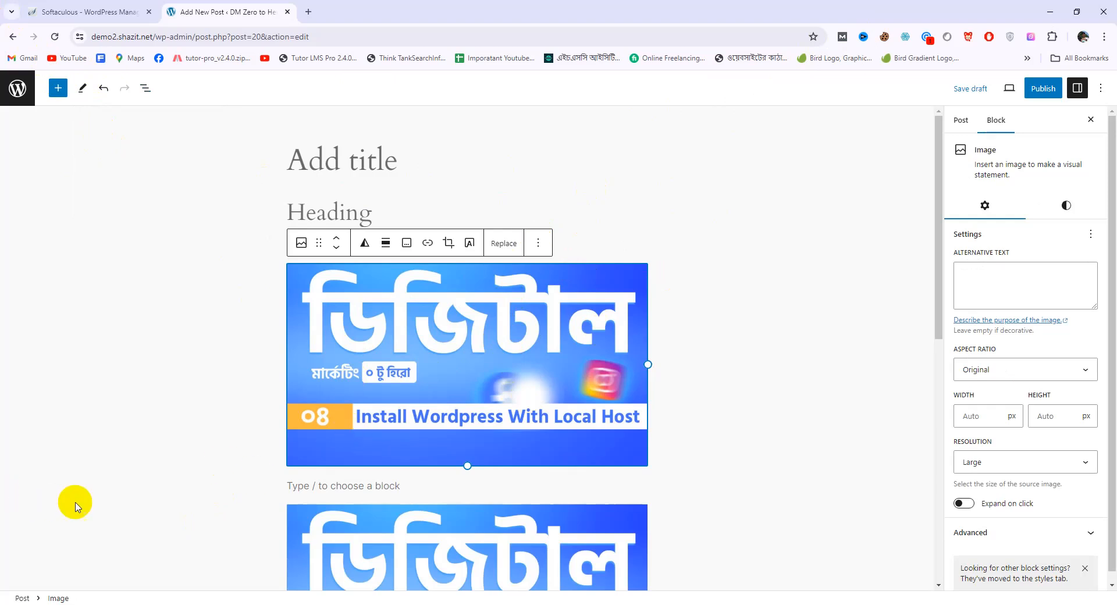
Undo the recent changes back to before the bottom image was grouped, and redo the grouping.
left_click(102, 88)
left_click(102, 88)
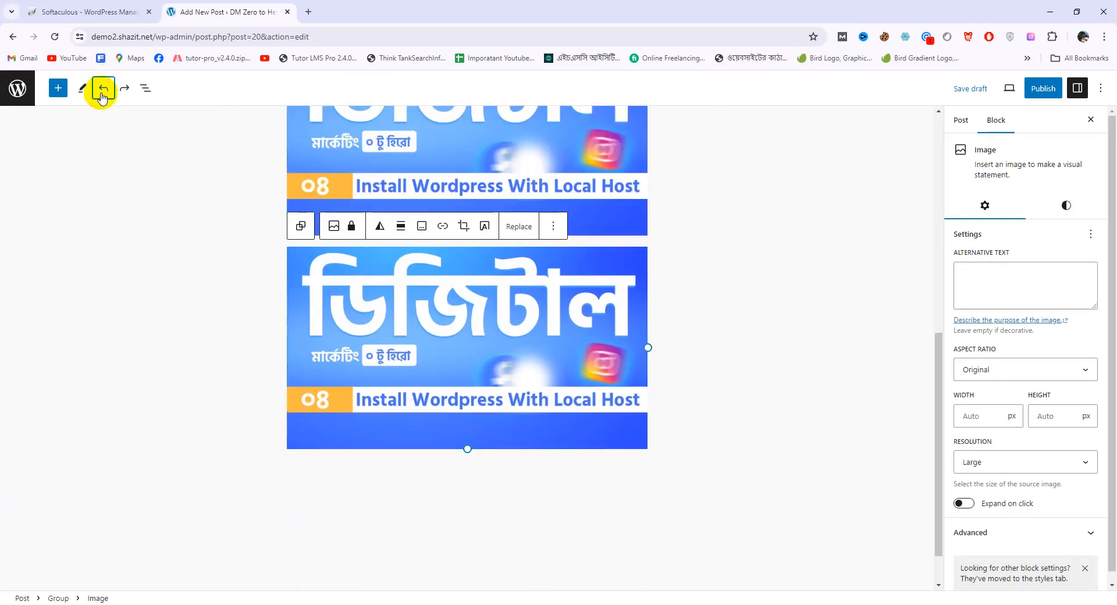
left_click(102, 88)
left_click(103, 88)
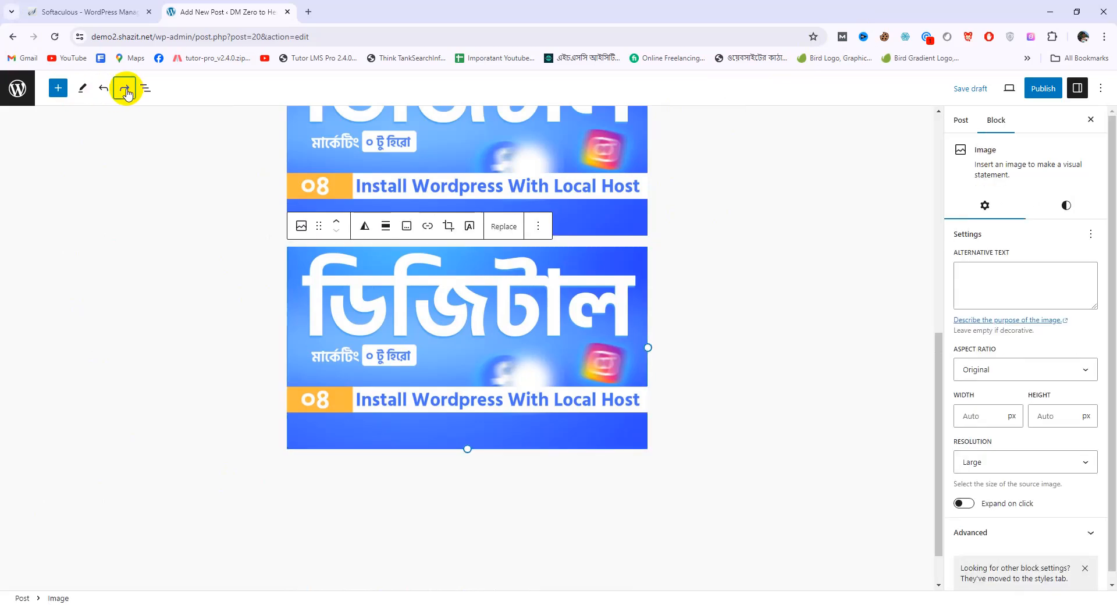
left_click(125, 87)
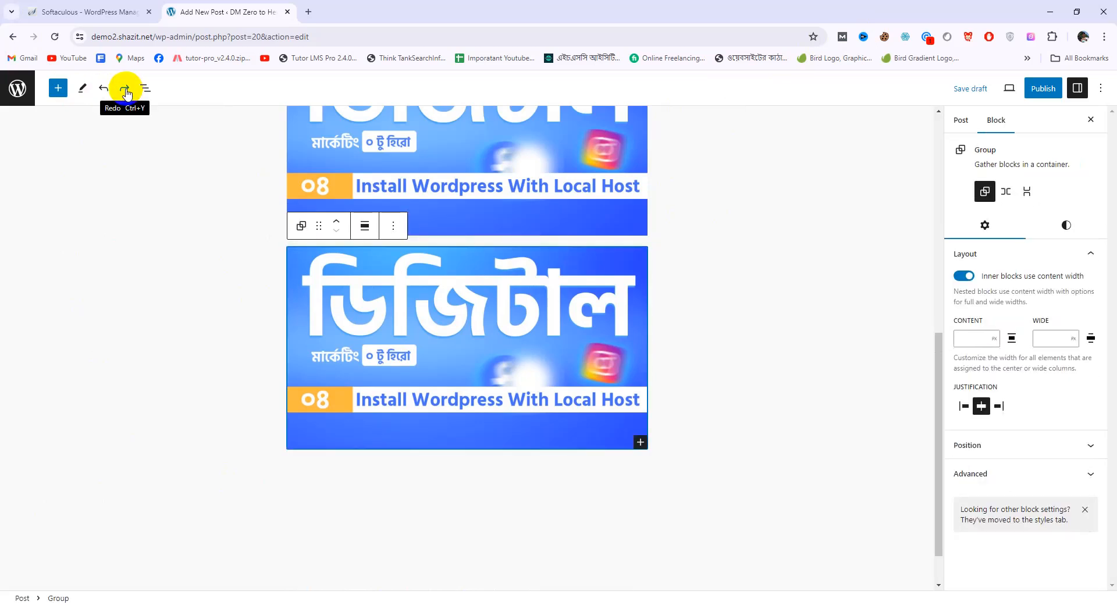
Examine the post's block structure in List View and its heading structure in the Outline, and close the overview.
left_click(145, 90)
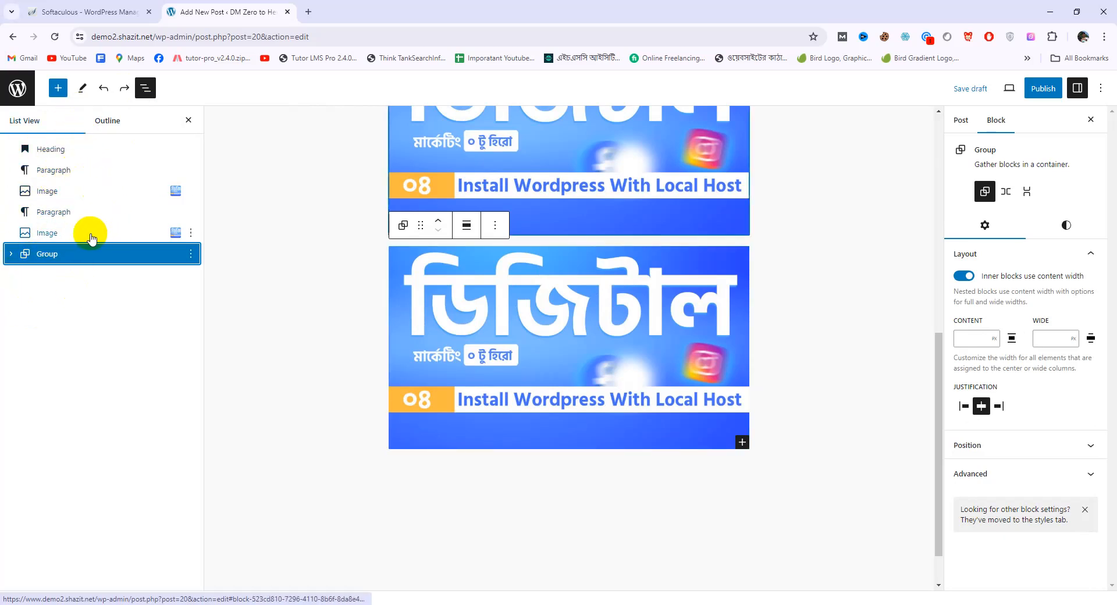
left_click(117, 134)
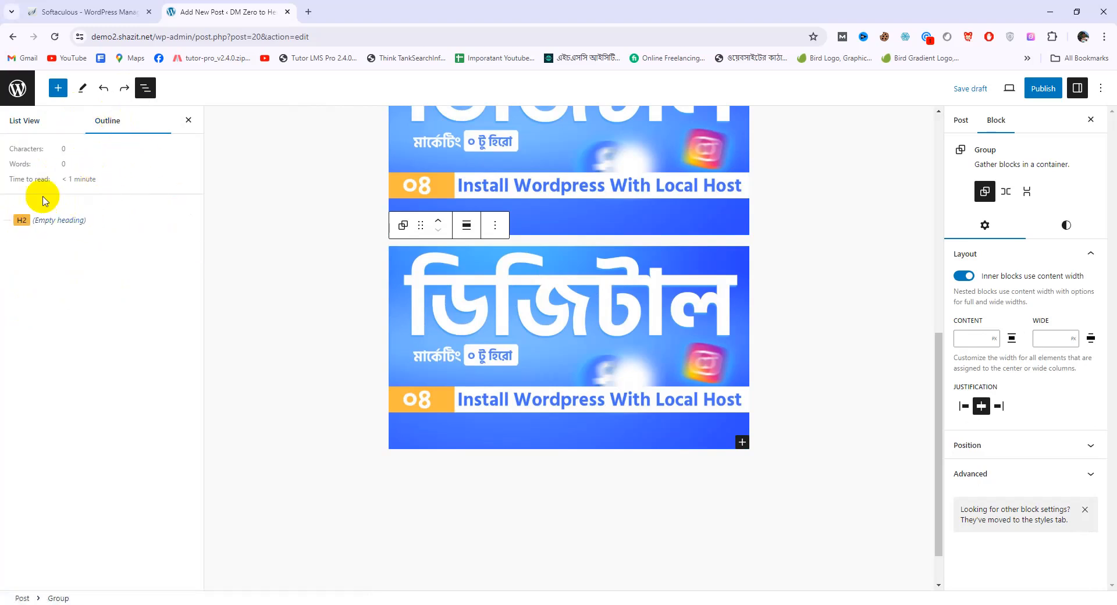
left_click(189, 120)
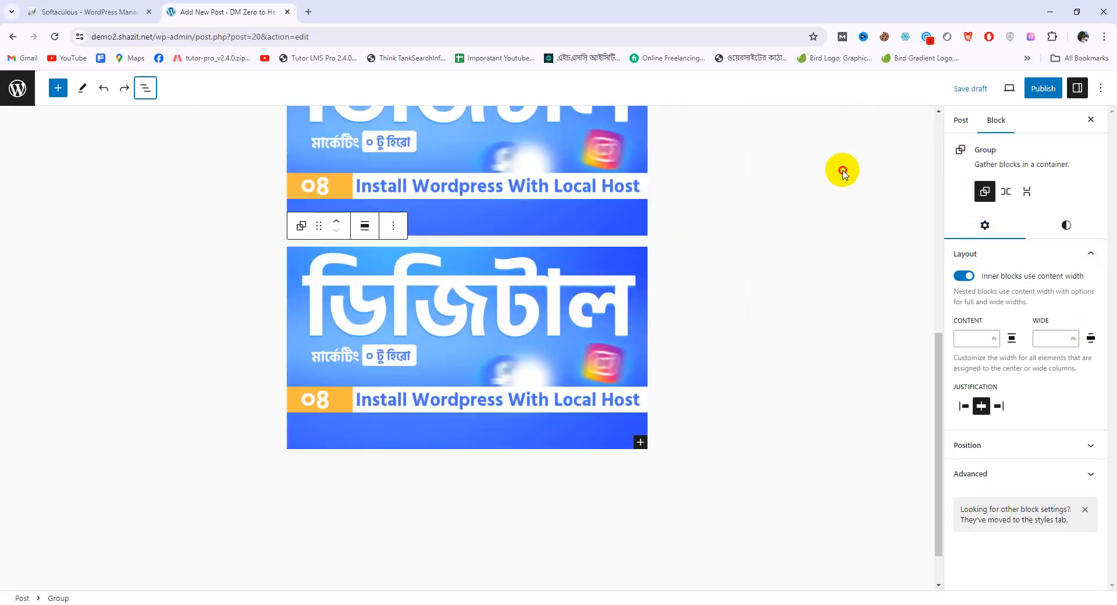
Switch the settings sidebar to the post settings and hide the sidebar.
left_click(962, 121)
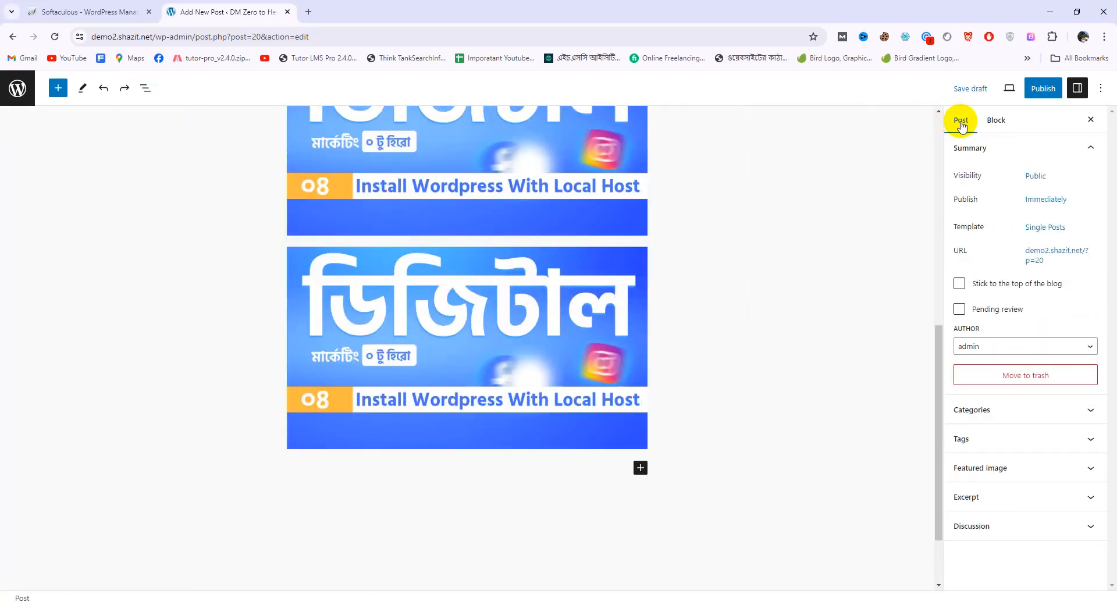
left_click(1075, 93)
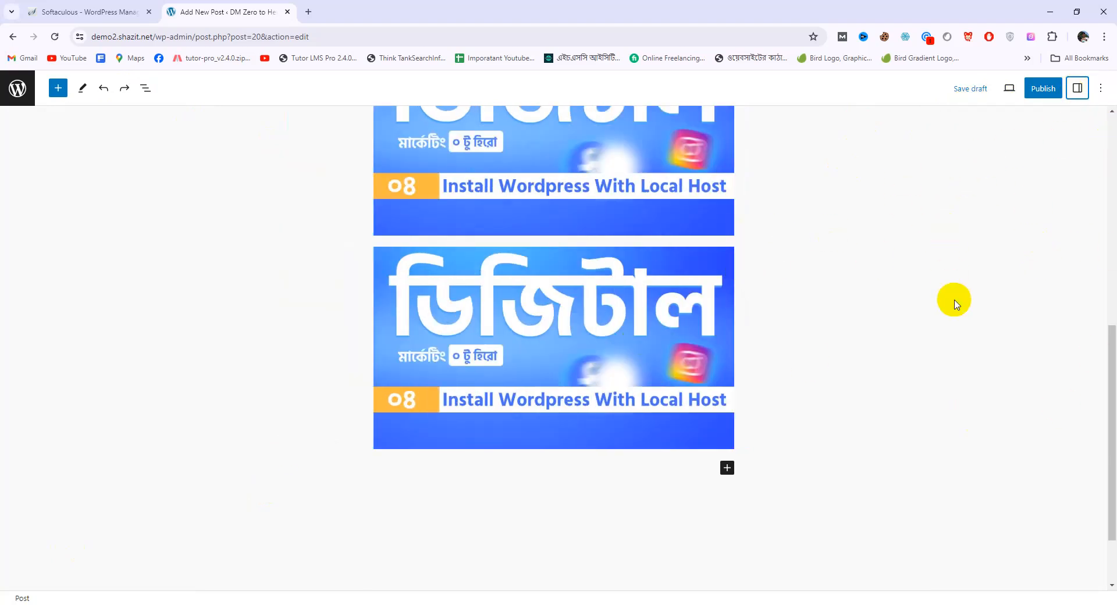
Show the settings sidebar, examine the block settings of the images and the heading, and close the sidebar.
left_click(1077, 93)
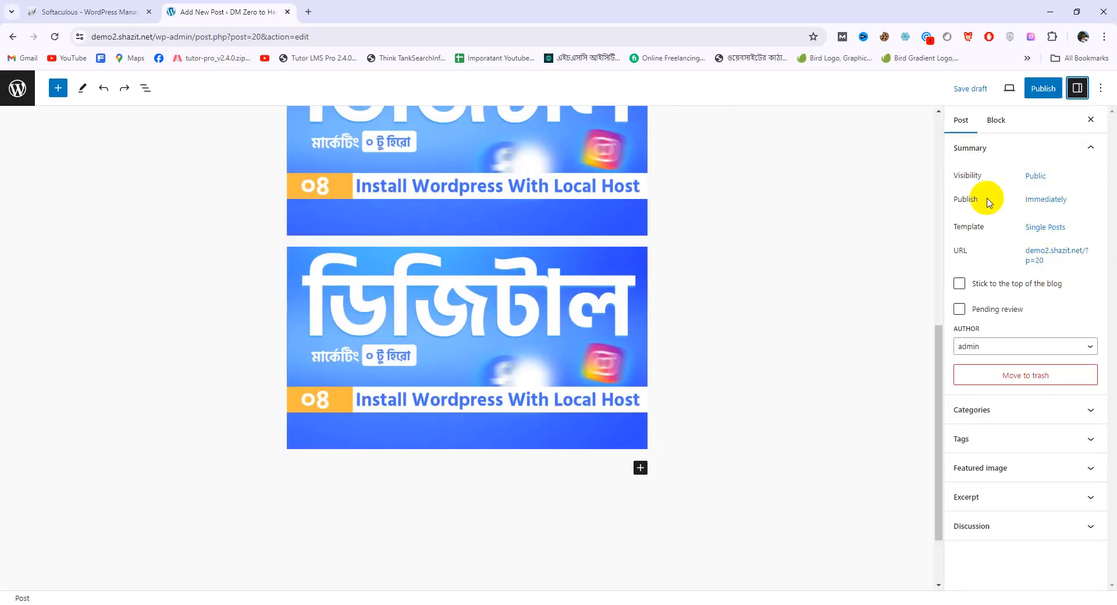
scroll(516, 356, "up", 2)
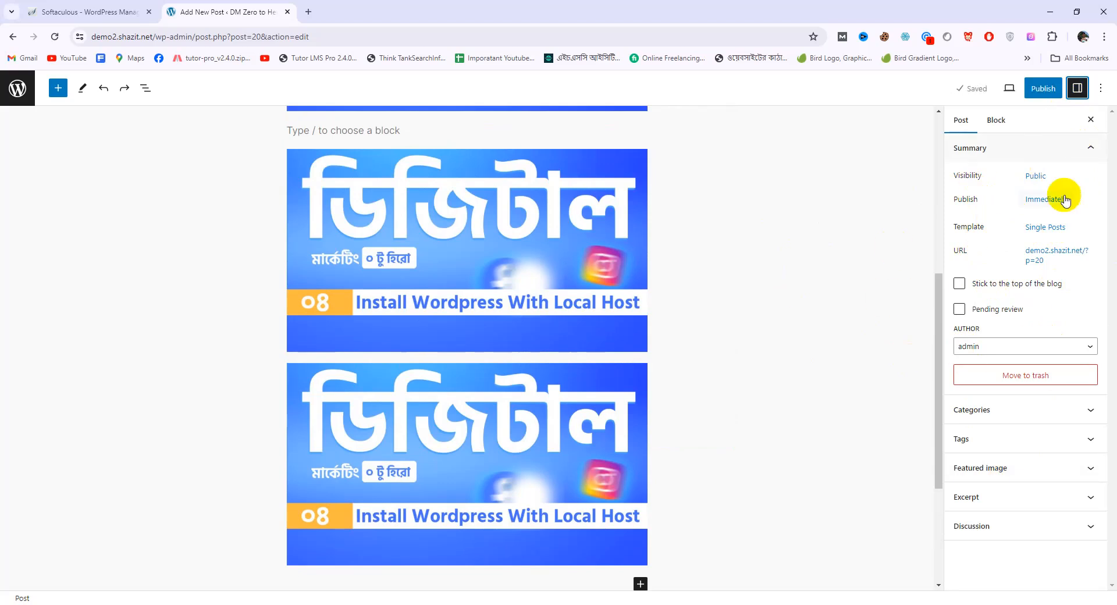
left_click(998, 122)
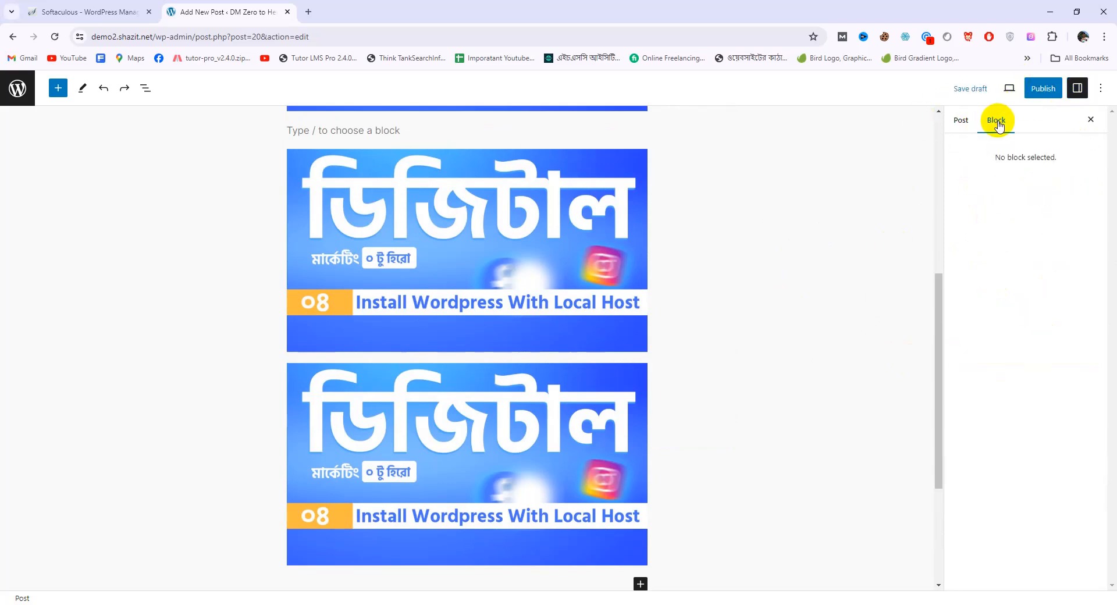
left_click(553, 243)
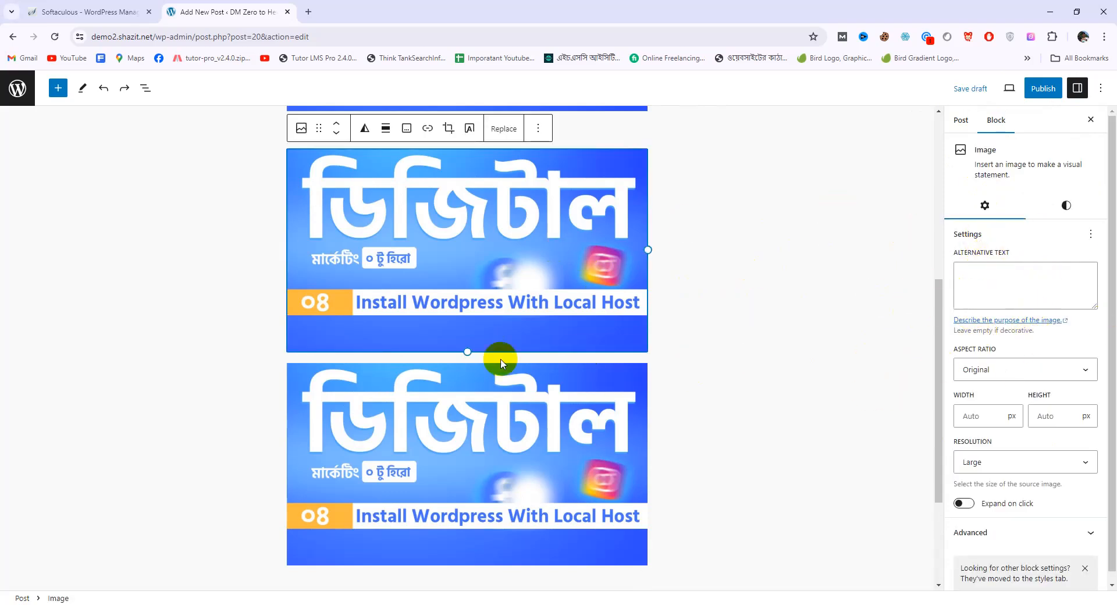
scroll(783, 346, "up", 1)
scroll(779, 346, "up", 3)
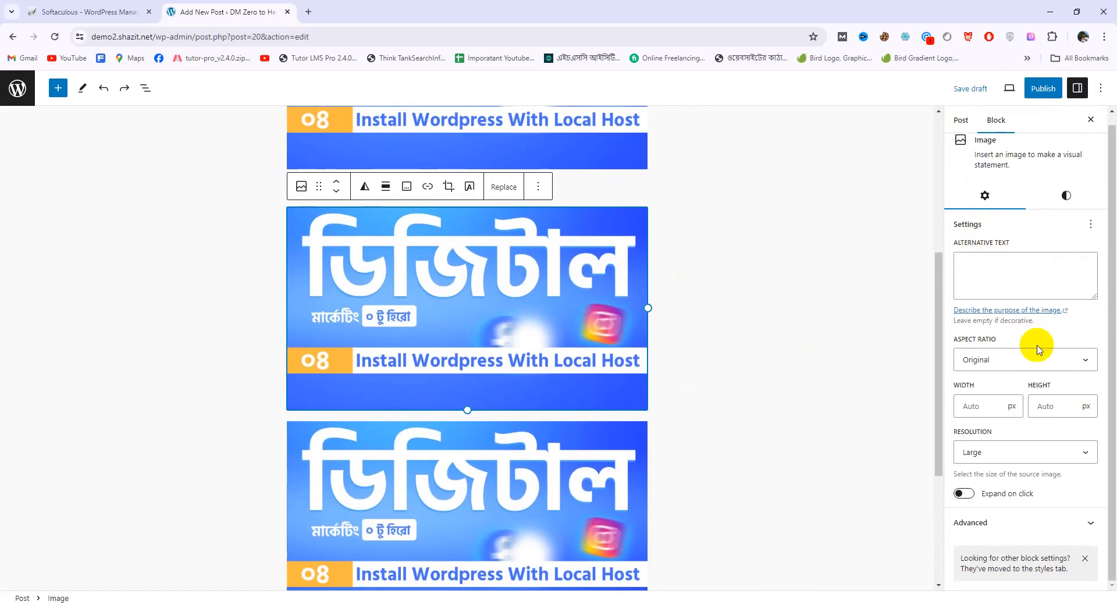
scroll(687, 310, "up", 2)
scroll(670, 302, "up", 5)
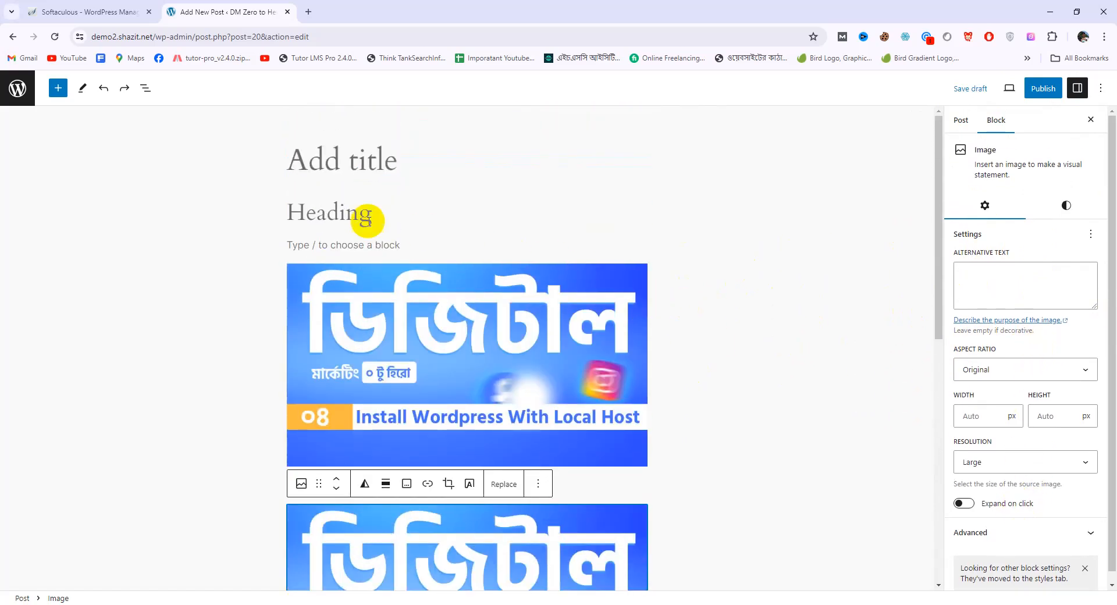
left_click(366, 215)
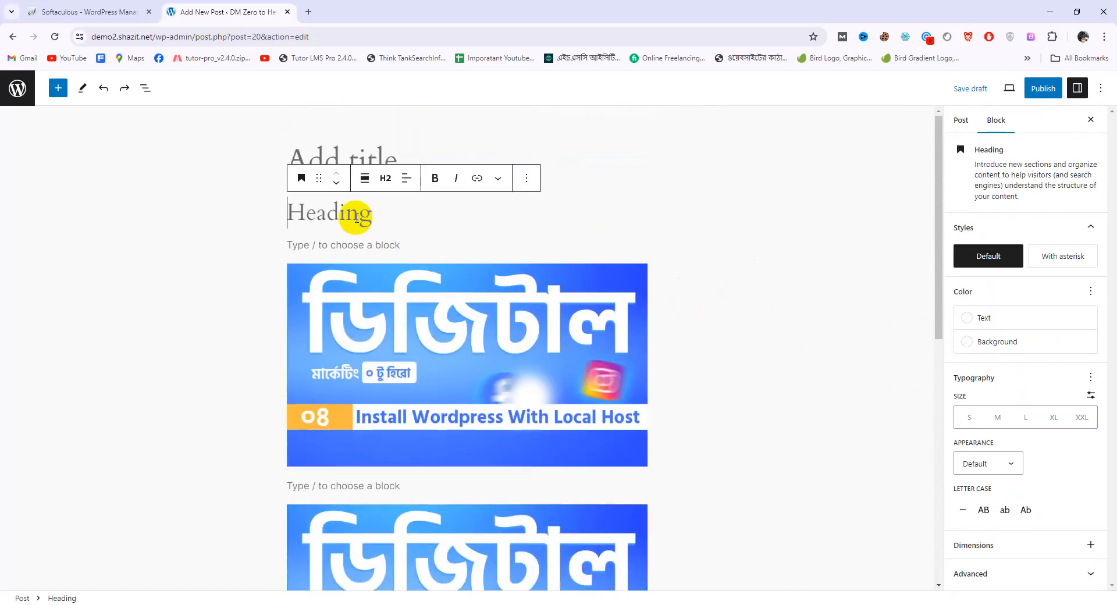
left_click(500, 401)
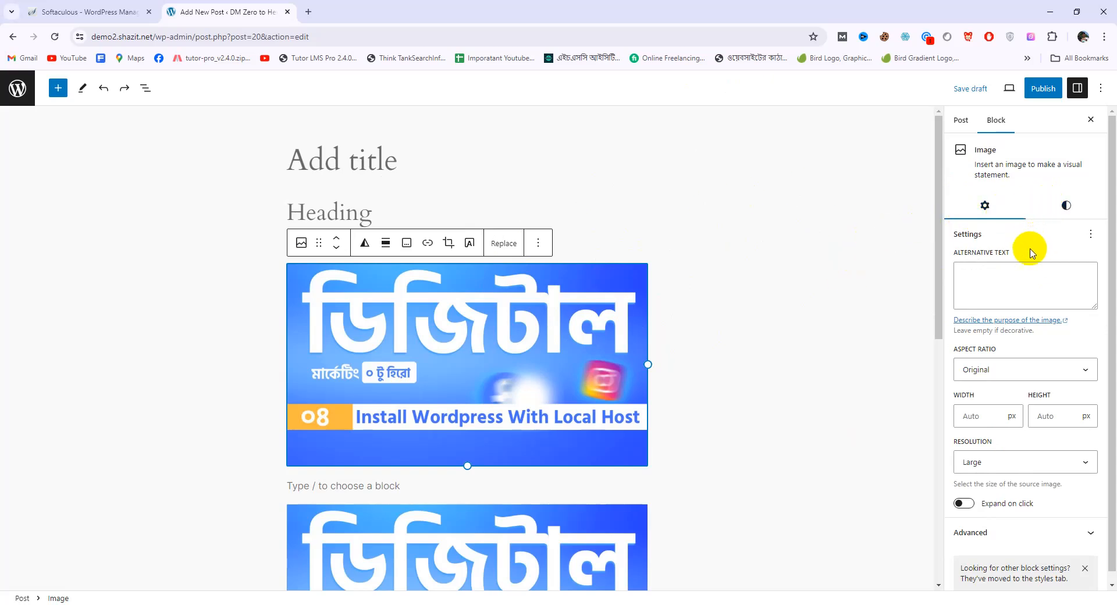
left_click(1091, 120)
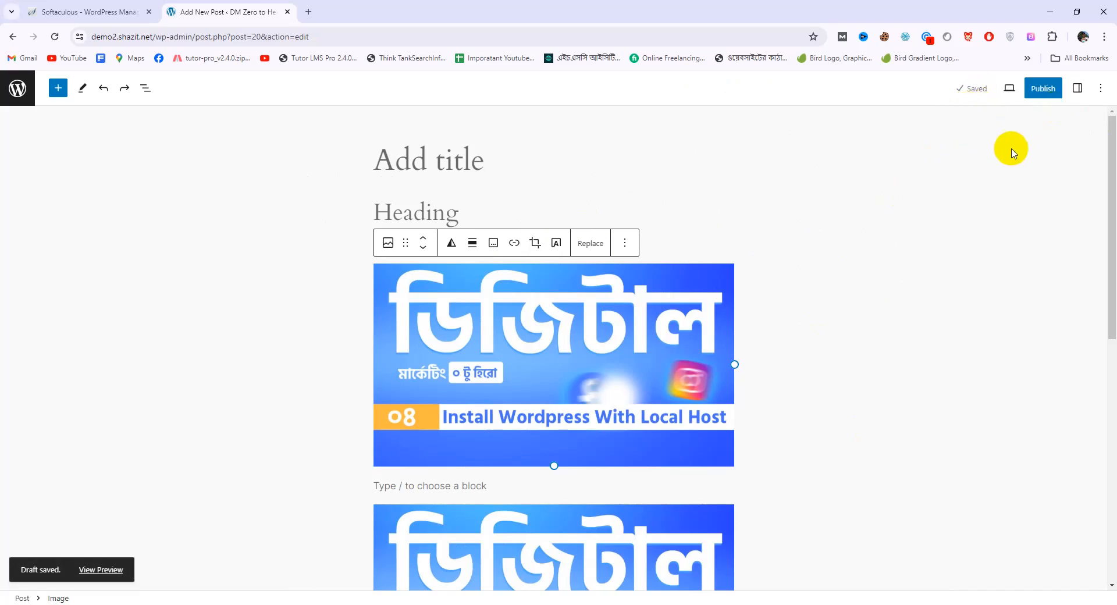
Turn on Spotlight mode and Top toolbar, and turn off Fullscreen mode in the editor's view options.
left_click(1101, 90)
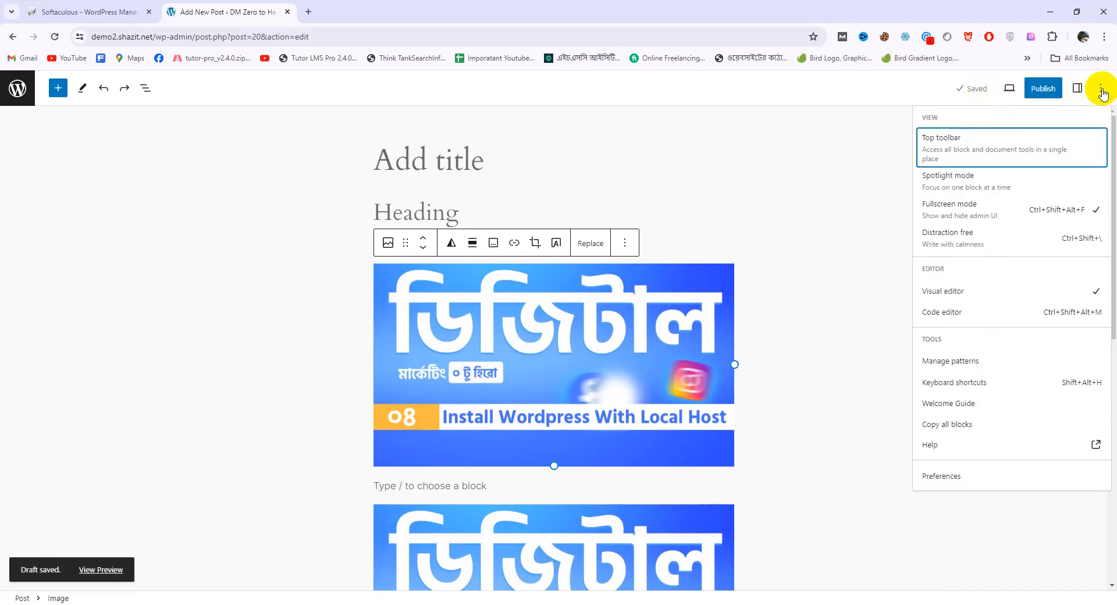
left_click(967, 192)
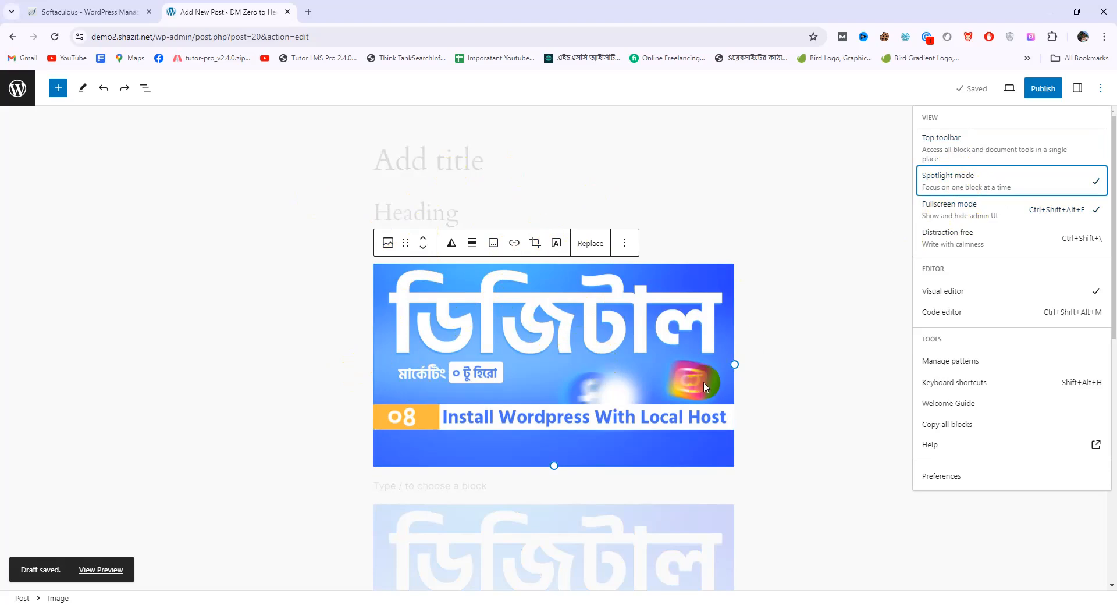
left_click(953, 145)
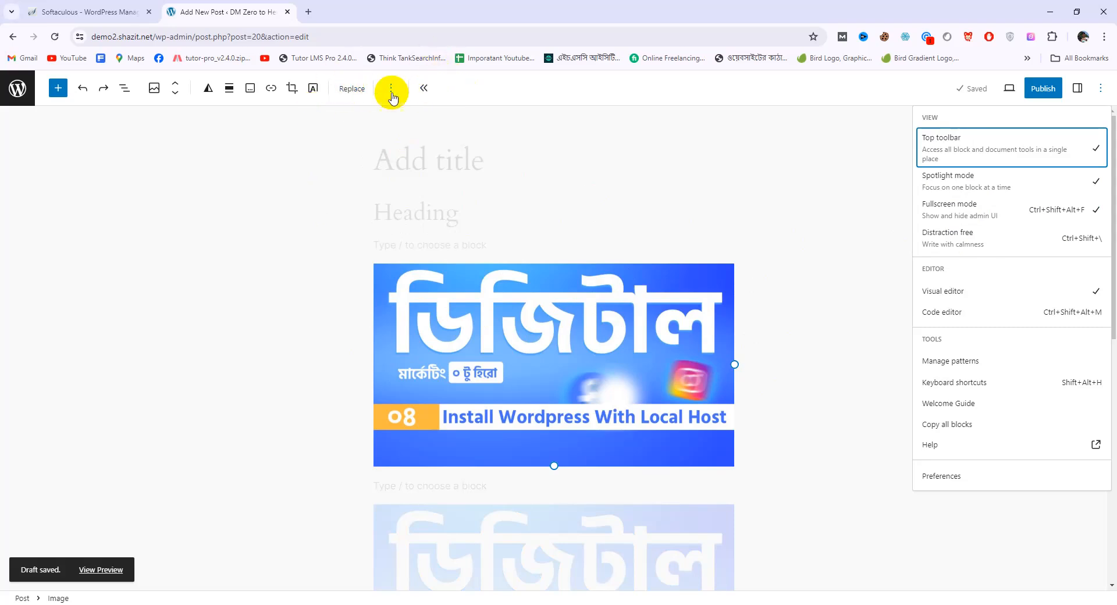
left_click(994, 224)
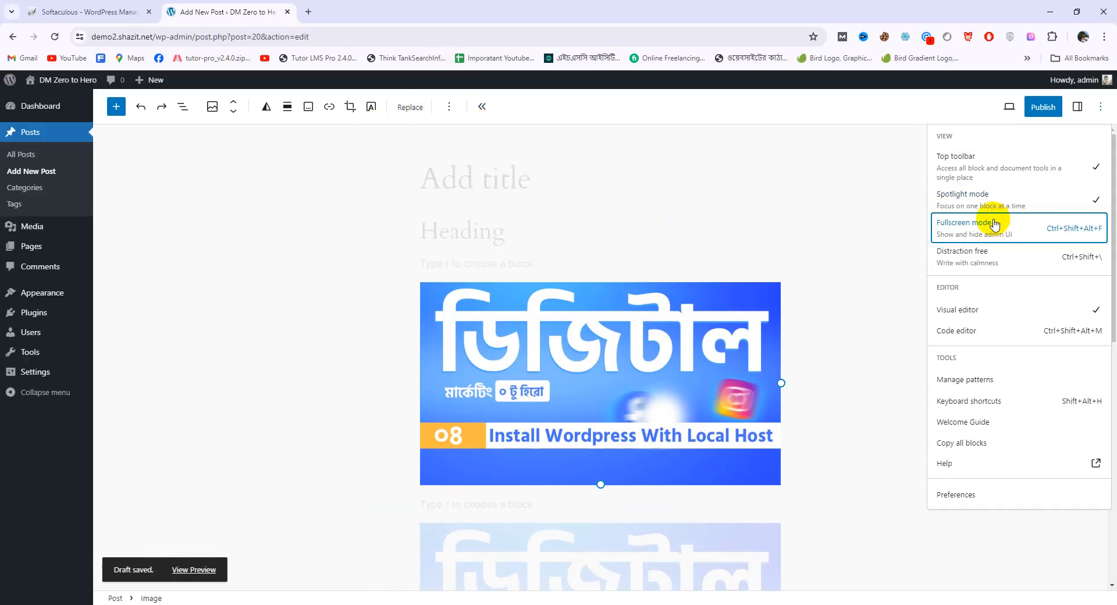
left_click(13, 104)
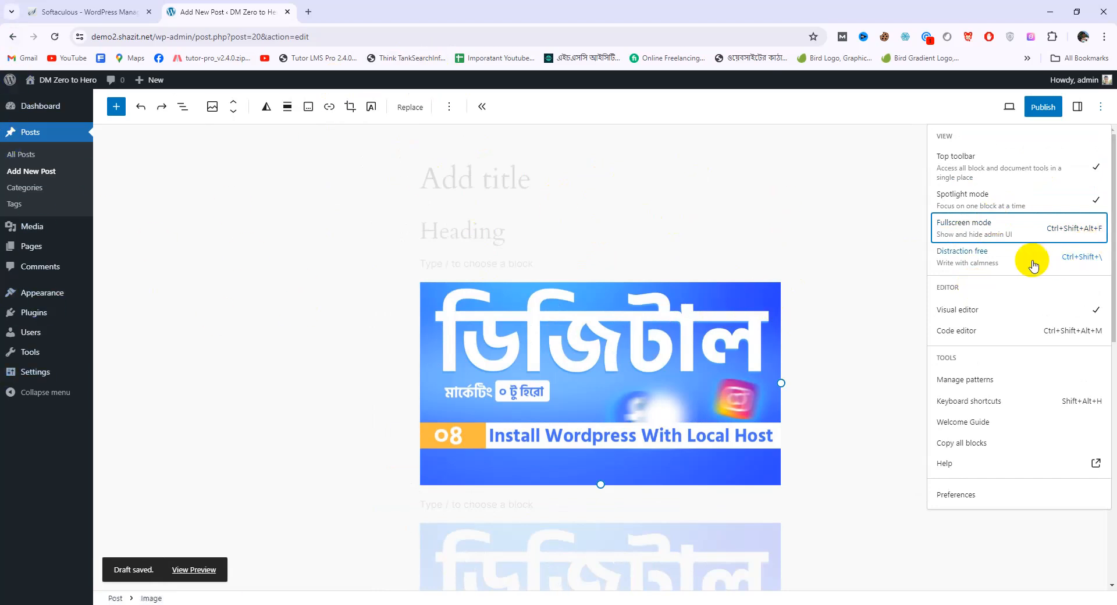
Turn Spotlight mode off and Fullscreen mode back on, and switch Distraction free on and off again.
left_click(1093, 200)
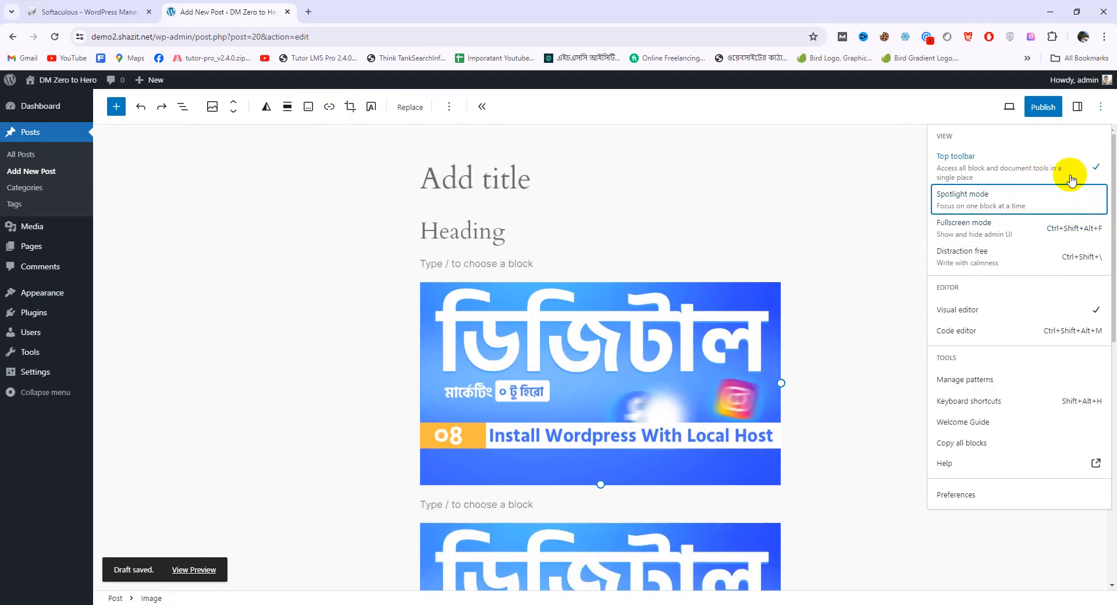
left_click(1035, 227)
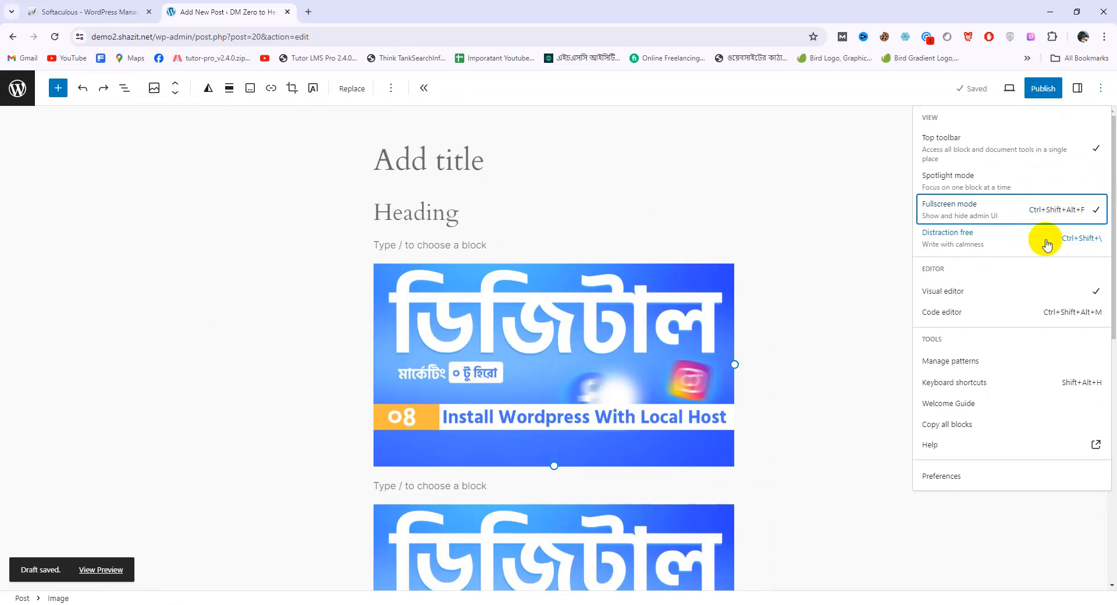
left_click(1012, 250)
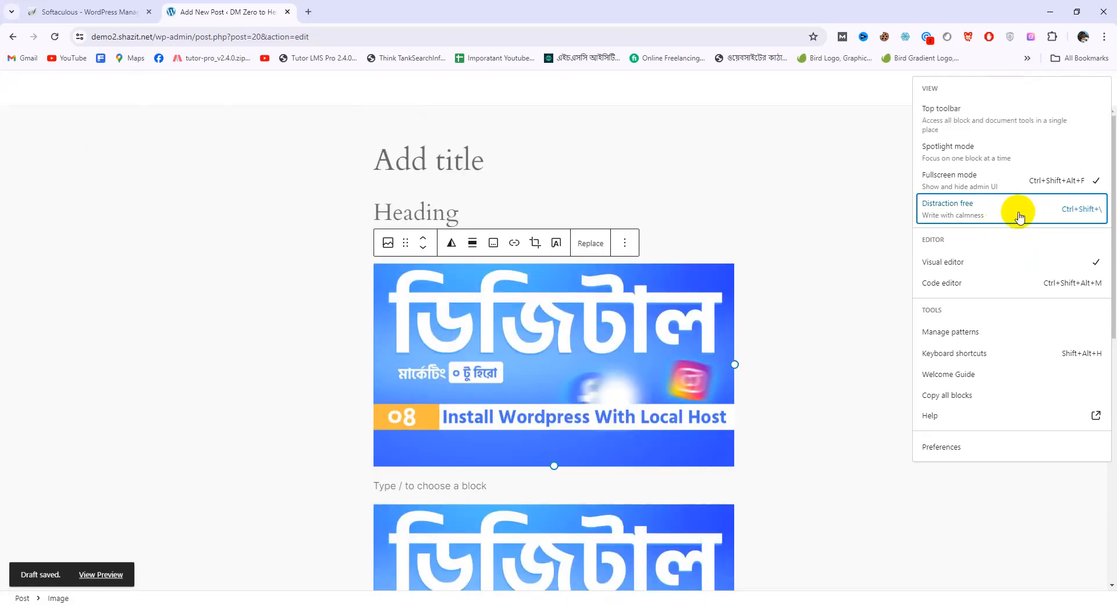
left_click(1016, 213)
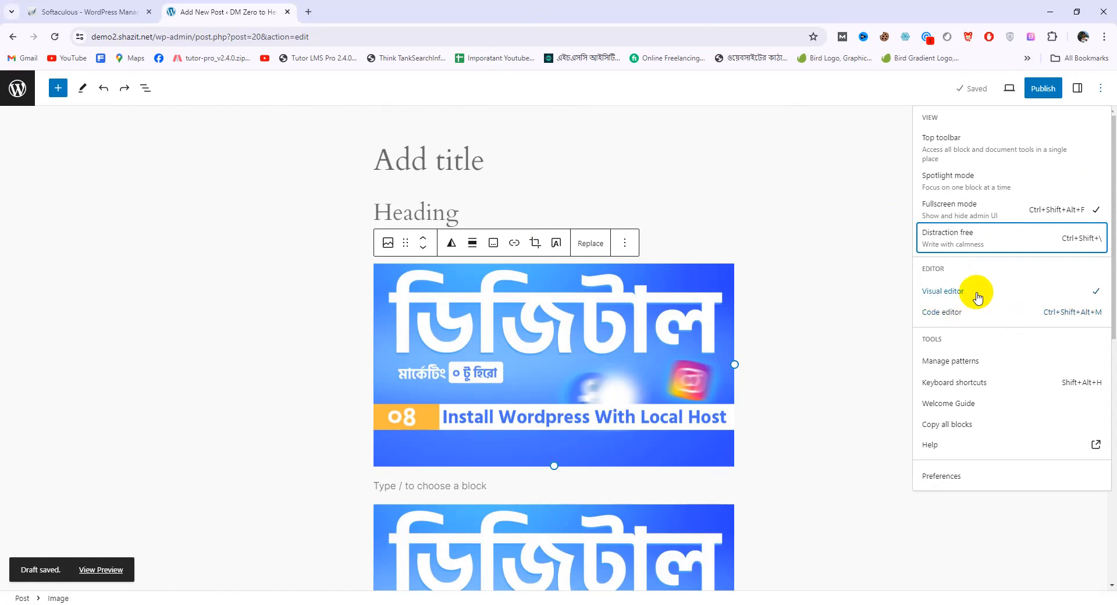
Examine the post's block markup in the Code editor and return to the Visual editor.
left_click(945, 314)
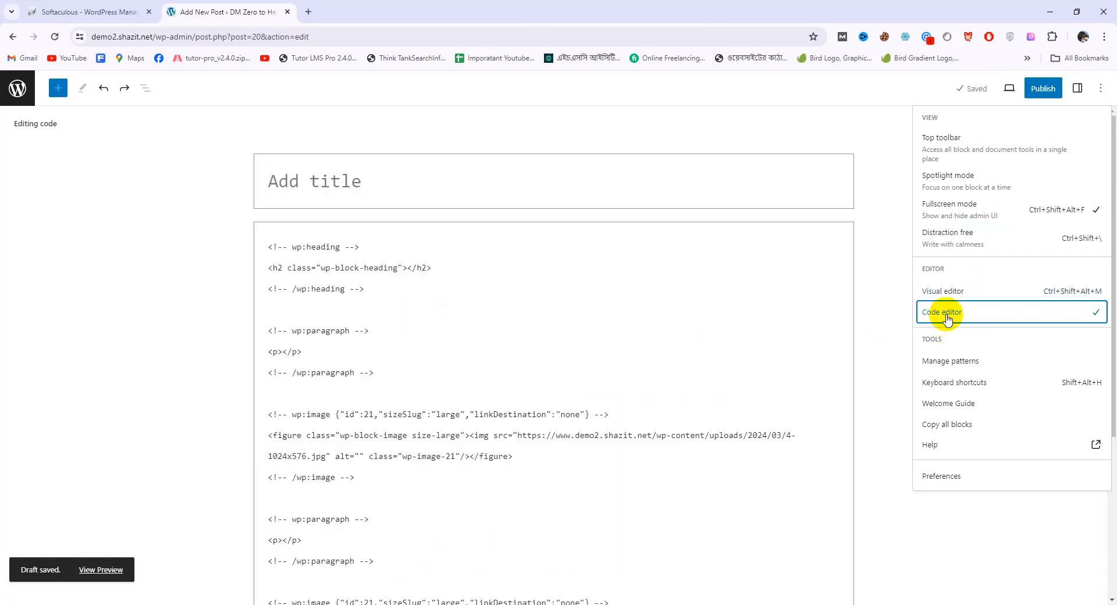
scroll(670, 419, "down", 4)
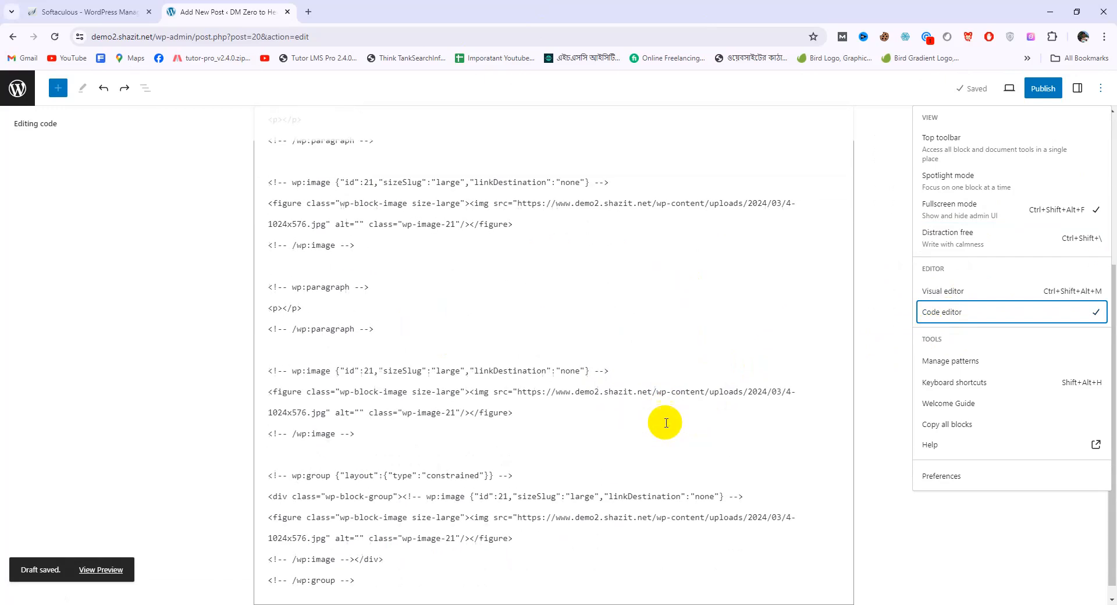
scroll(751, 402, "up", 4)
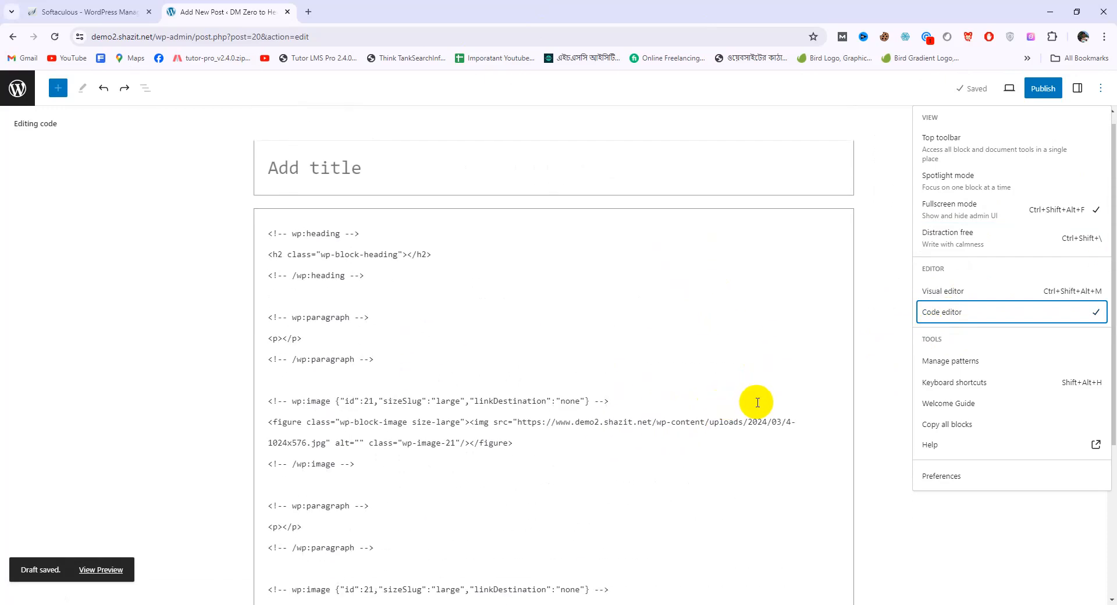
left_click(962, 291)
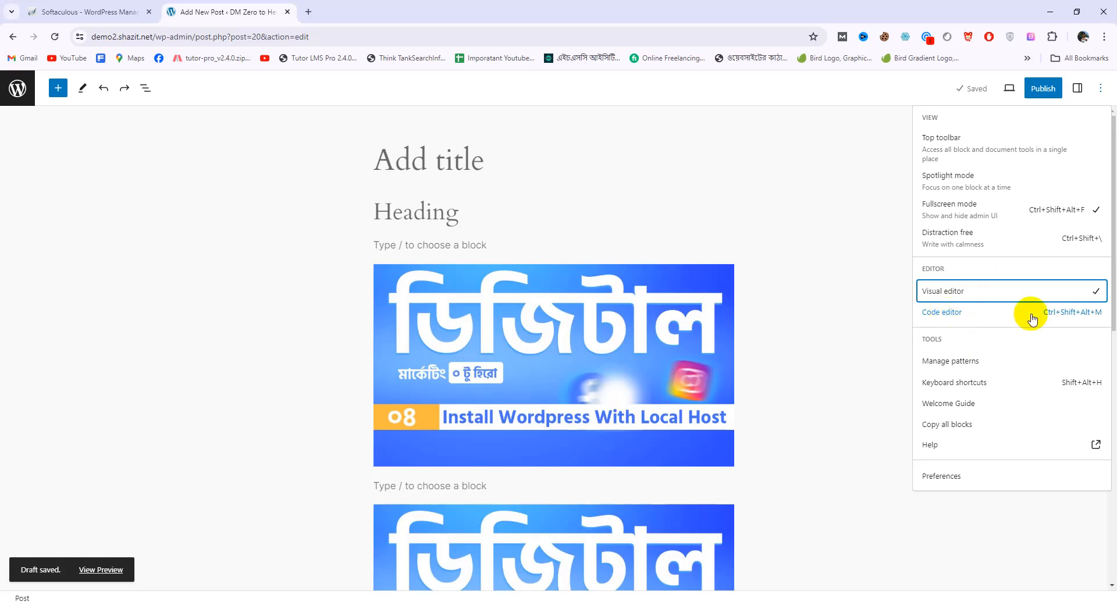
View the site's pattern management page and go back to the post.
left_click(951, 371)
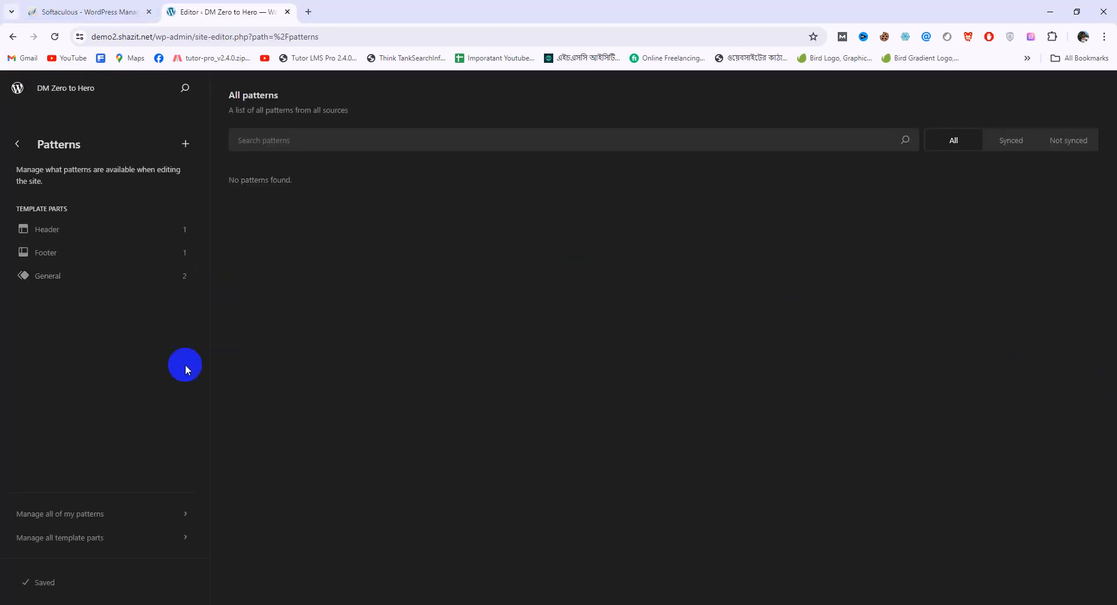
left_click(13, 39)
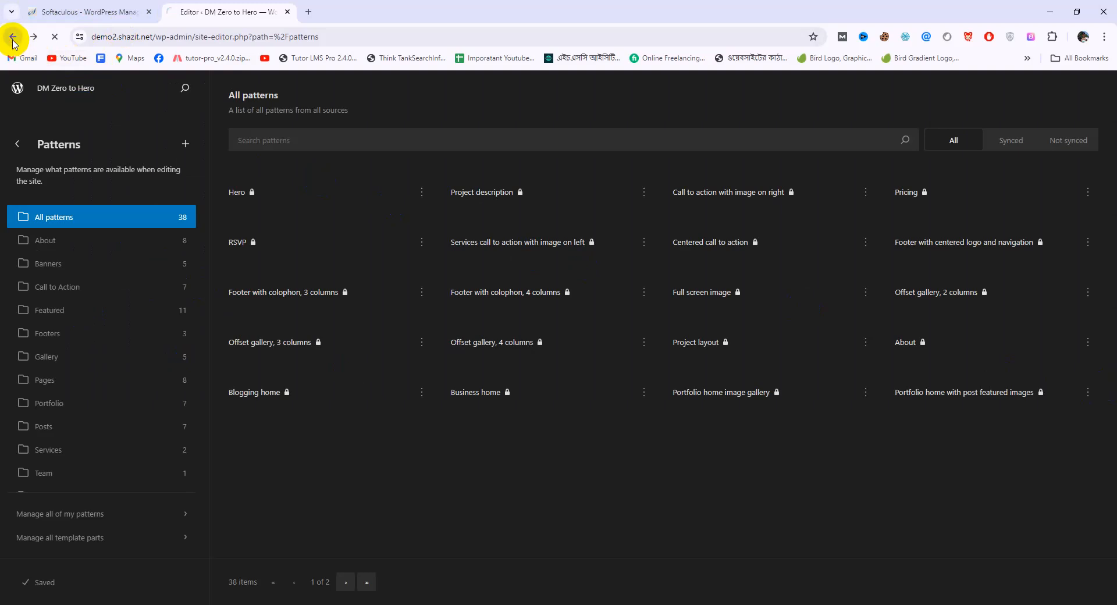